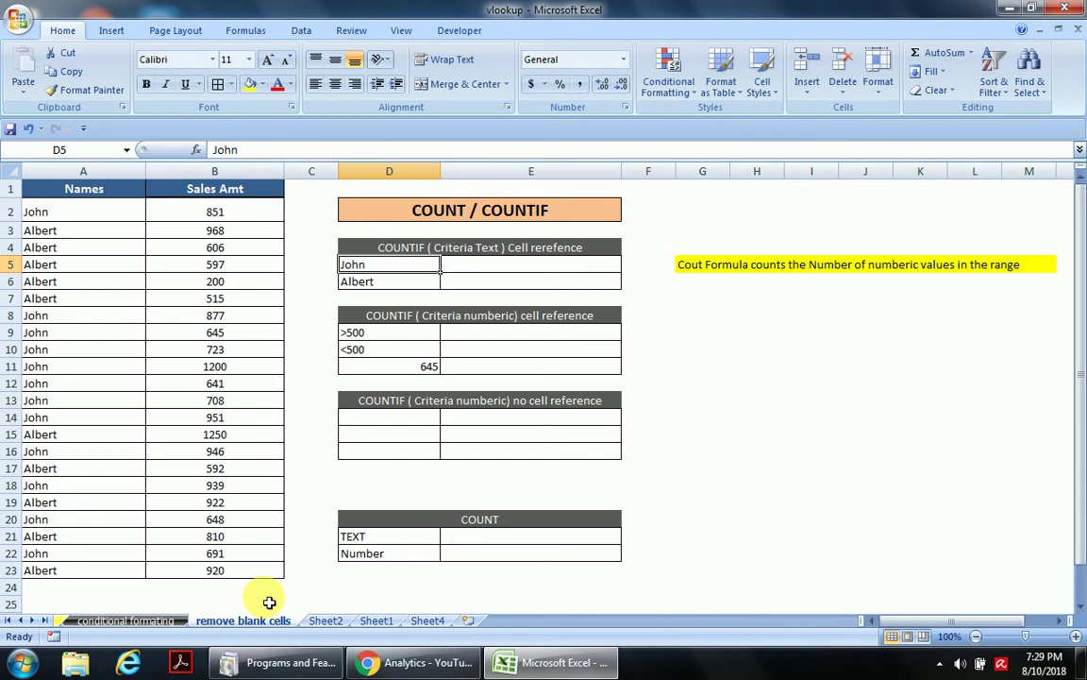
- Examine the entries in the Names column, A2:A23
key("Left")
key("Left")
key("Left")
key("Up")
key("Up")
key("Up")
key("ctrl+shift+Down")
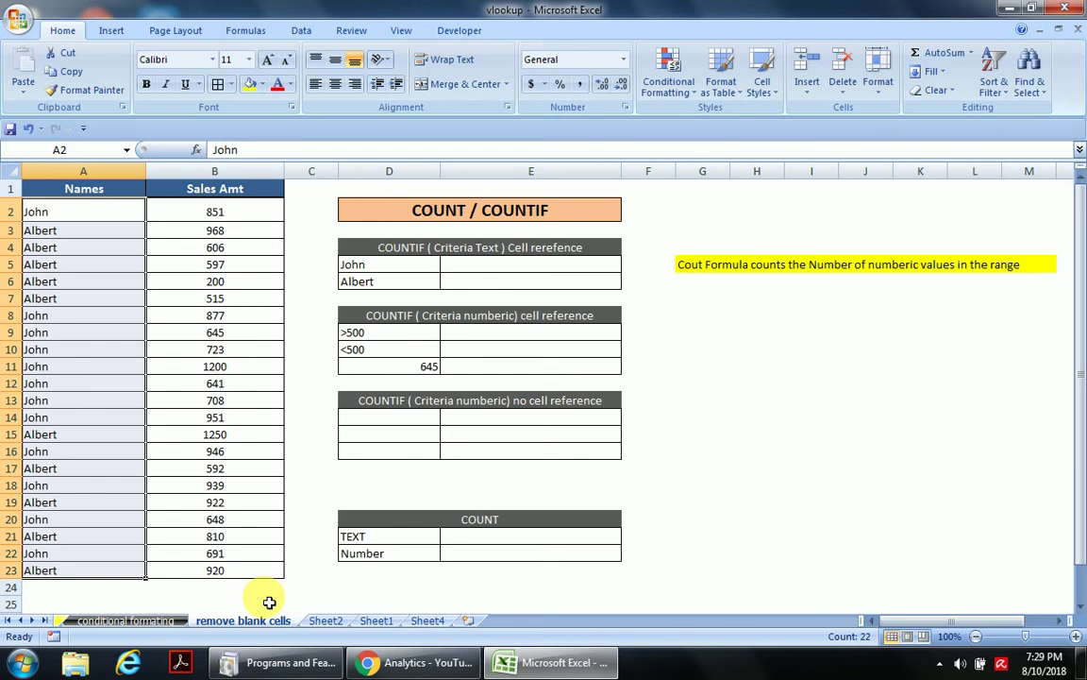
key("Up")
key("Down")
key("ctrl+shift+Down")
key("Up")
key("Down")
key("shift+Down")
key("shift+Down")
key("shift+Down")
key("shift+Down")
key("shift+Down")
key("shift+Down")
key("shift+Down")
key("shift+Down")
key("shift+Down")
key("shift+Down")
key("shift+Down")
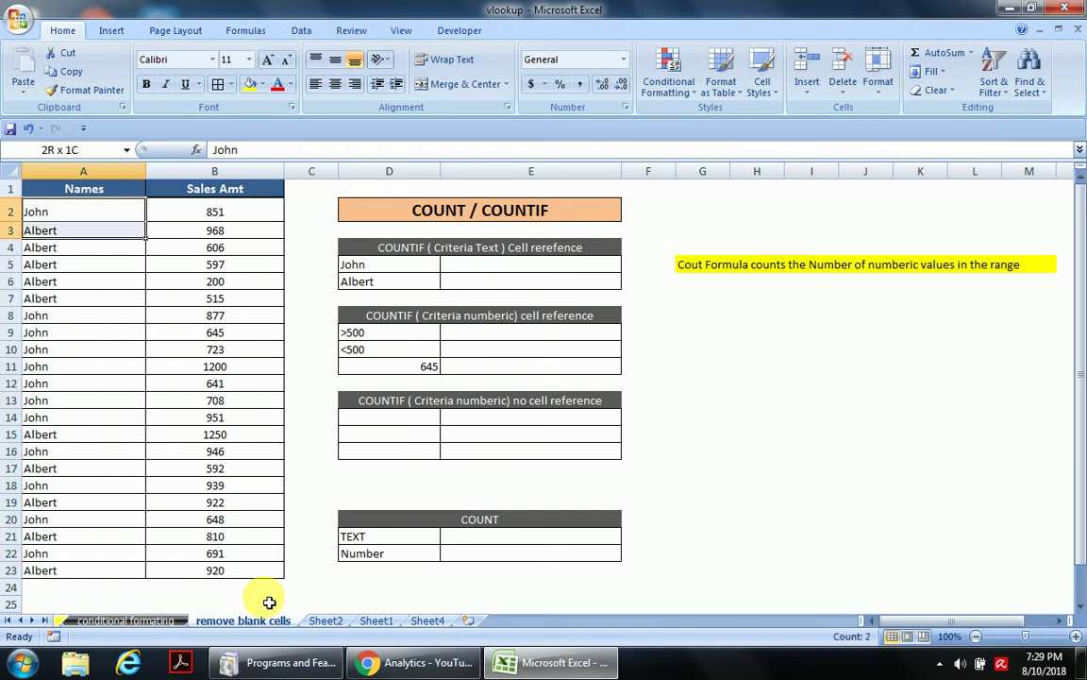
key("shift+Down")
key("shift+Down")
key("shift+Down")
key("shift+Down")
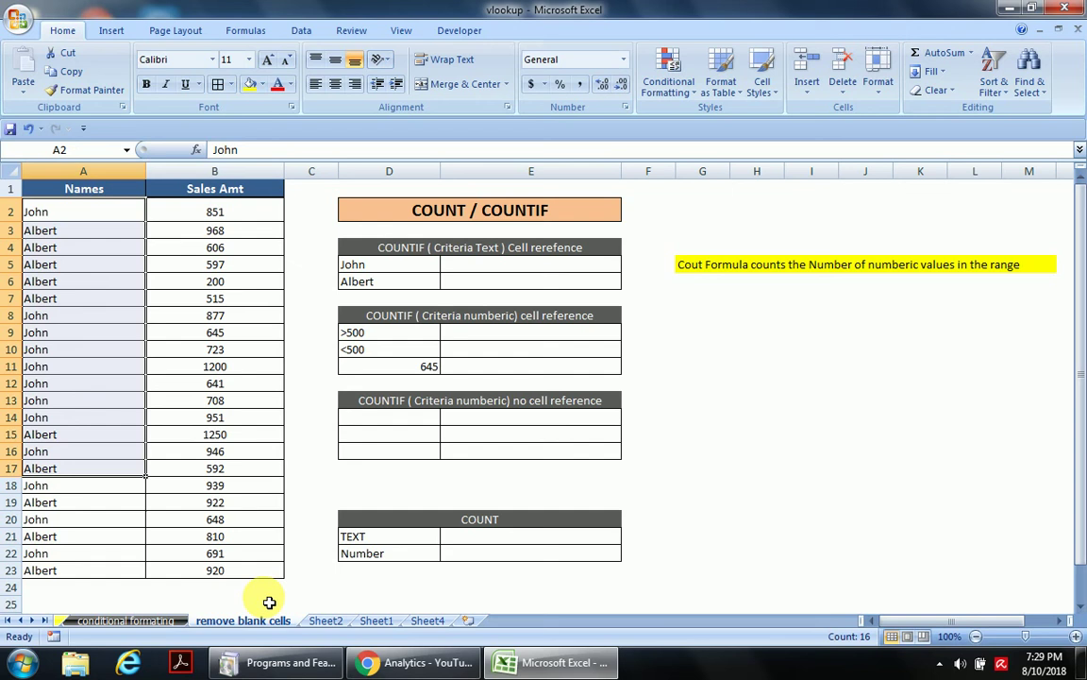
key("Up")
key("Down")
key("Down")
key("Down")
key("shift+Down")
key("shift+Down")
key("shift+Down")
key("shift+Down")
key("shift+Down")
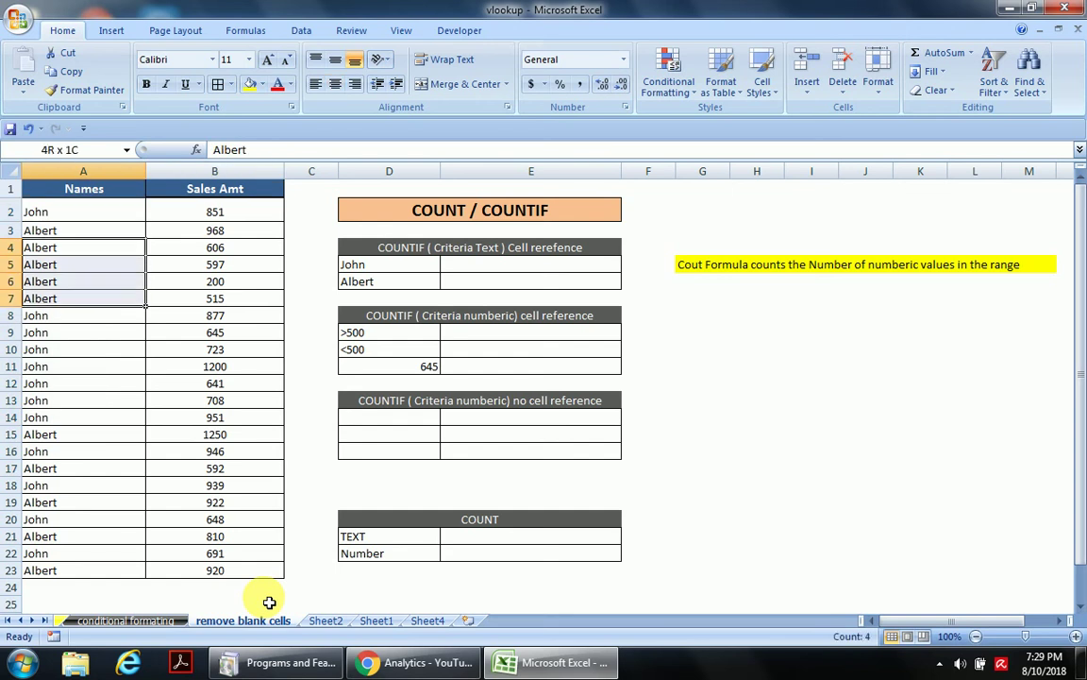
key("shift+Down")
key("shift+Down")
key("shift+Down")
key("shift+Down")
key("shift+Down")
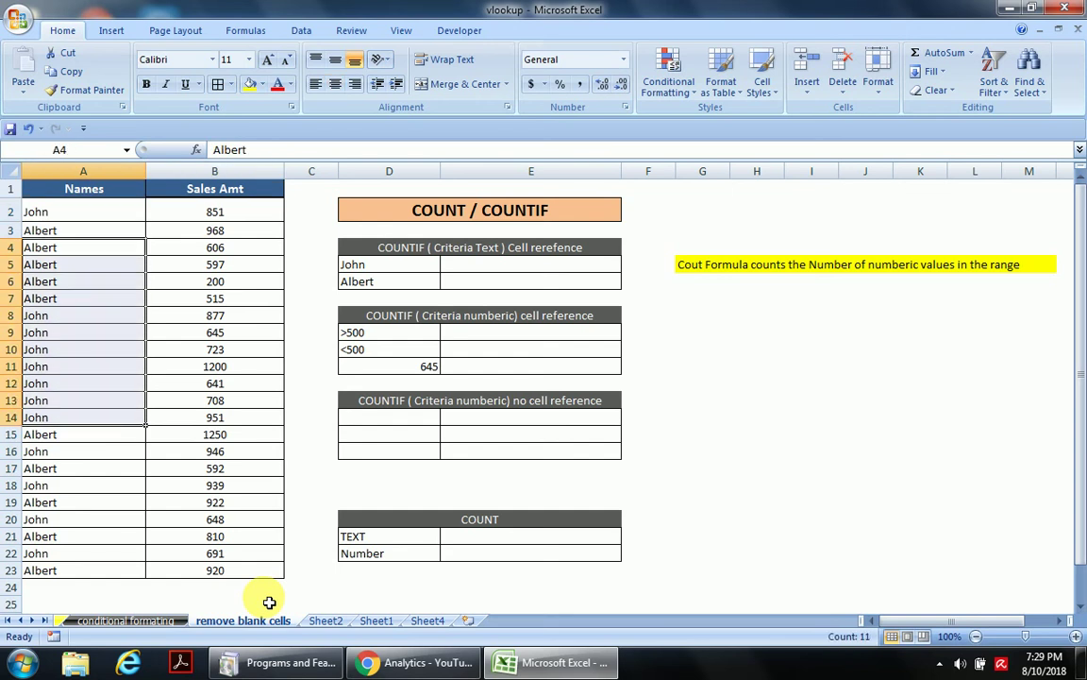
- Examine the values in the Sales Amt column, B2:B23
key("Right")
key("Right")
key("Left")
key("Left")
key("Up")
key("Up")
key("Right")
key("ctrl+shift+Down")
key("Right")
key("Left")
key("ctrl+shift+Down")
key("Right")
key("Left")
key("ctrl+shift+Down")
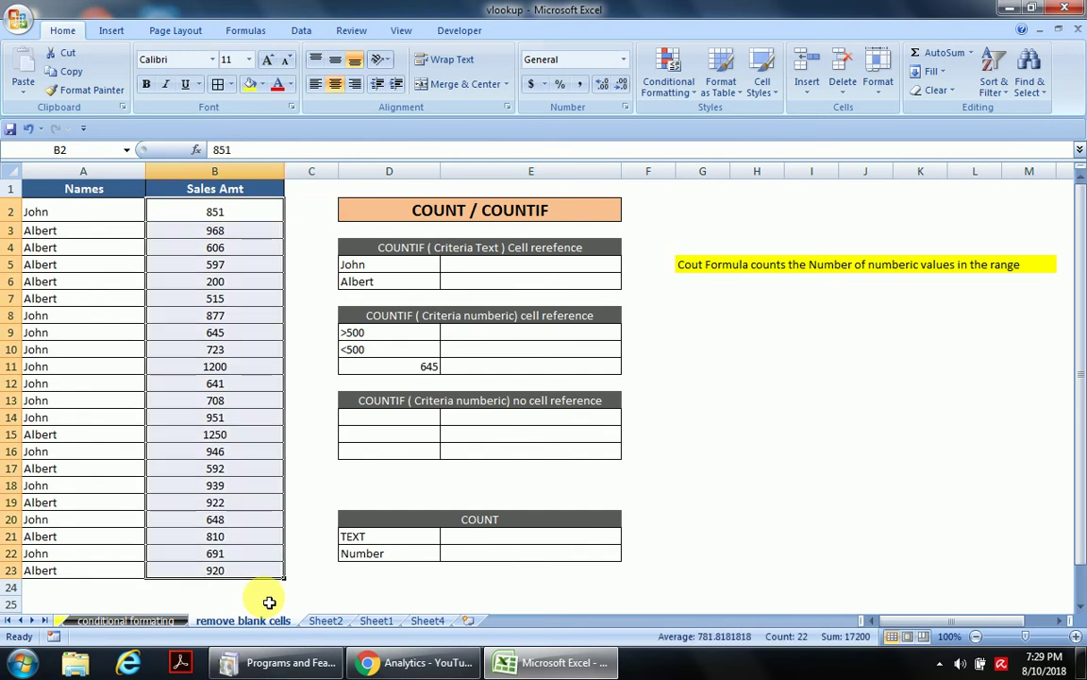
- Look over the numeric criteria, the sales amounts, the first result cell and the Names range A2:A23
left_click(414, 381)
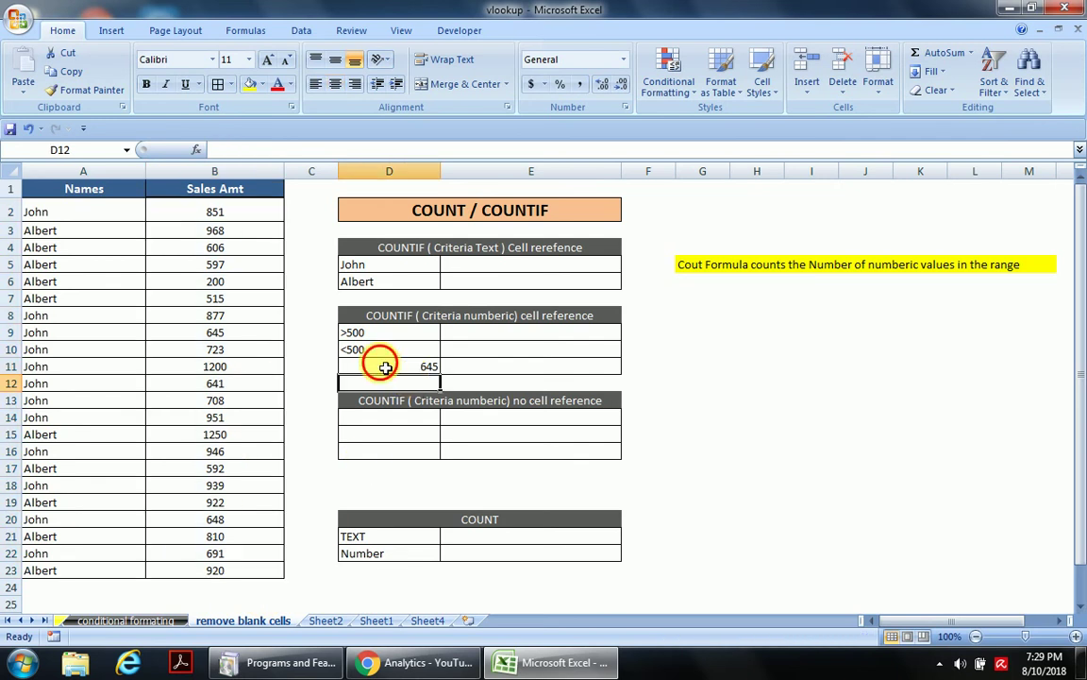
left_click(385, 367)
left_click(253, 300)
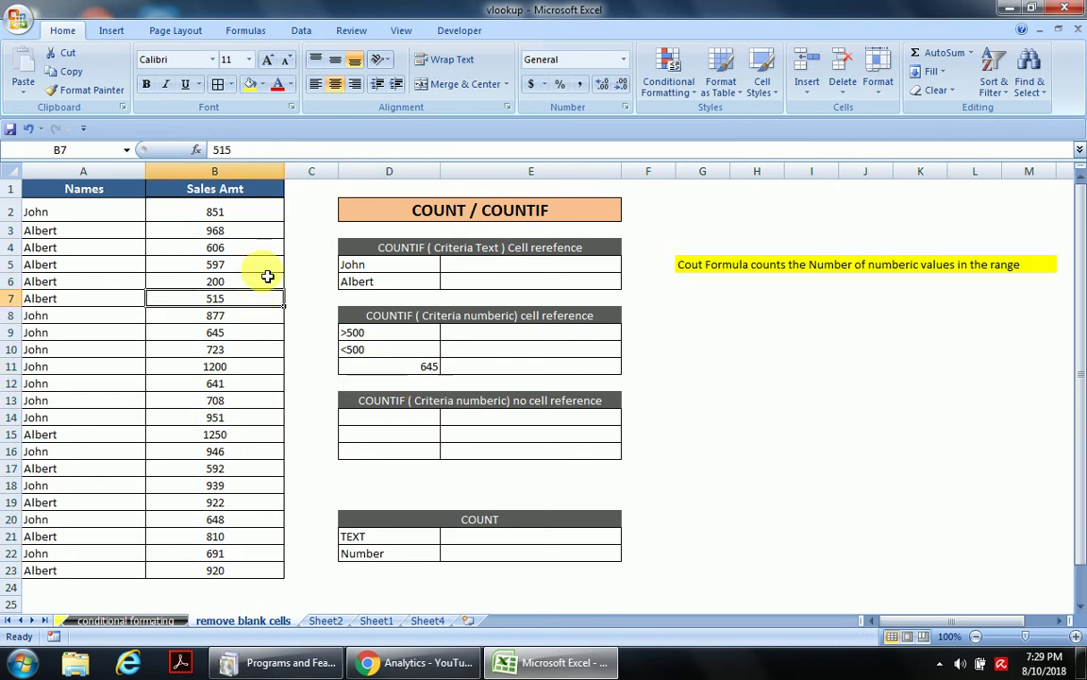
left_click(240, 215)
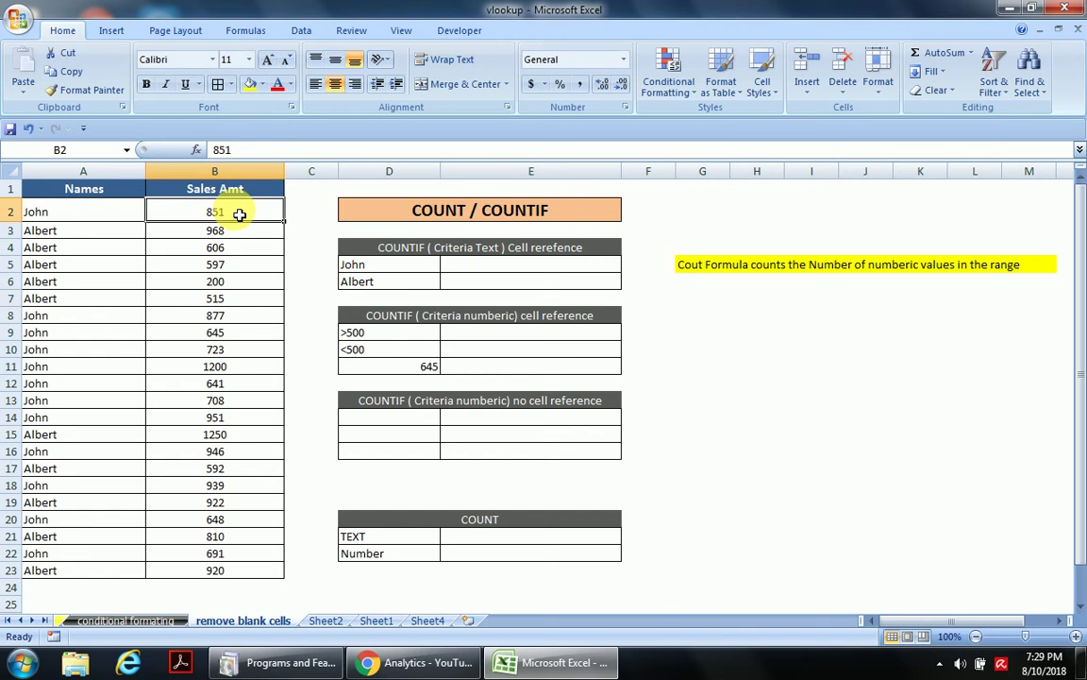
left_click(528, 269)
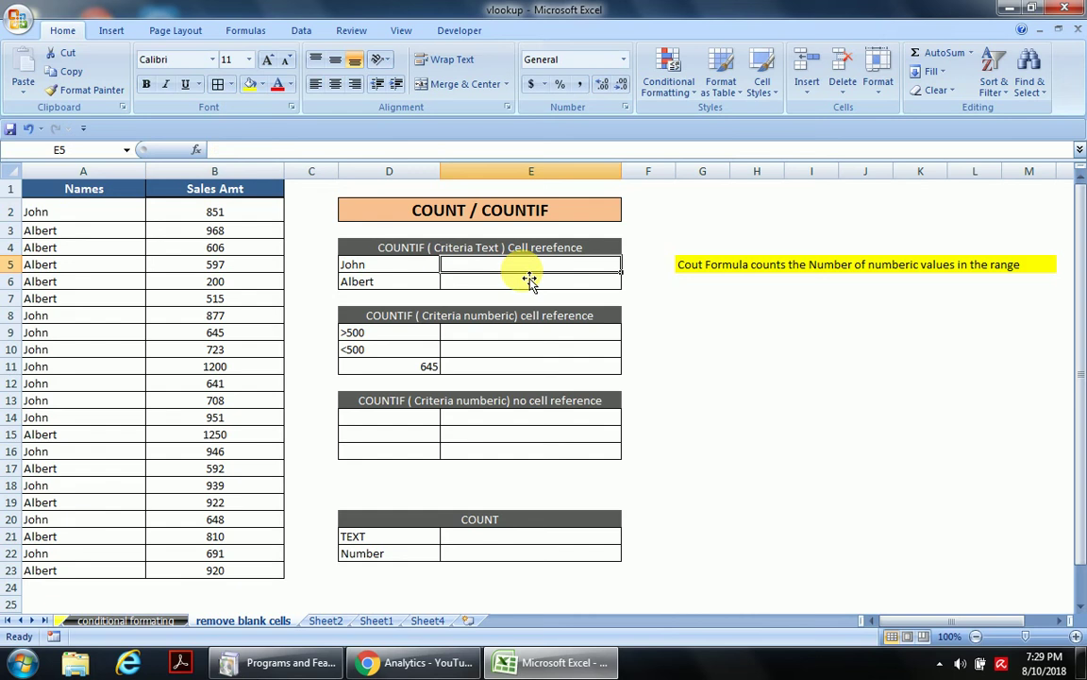
left_click(94, 208)
key("ctrl+shift+Down")
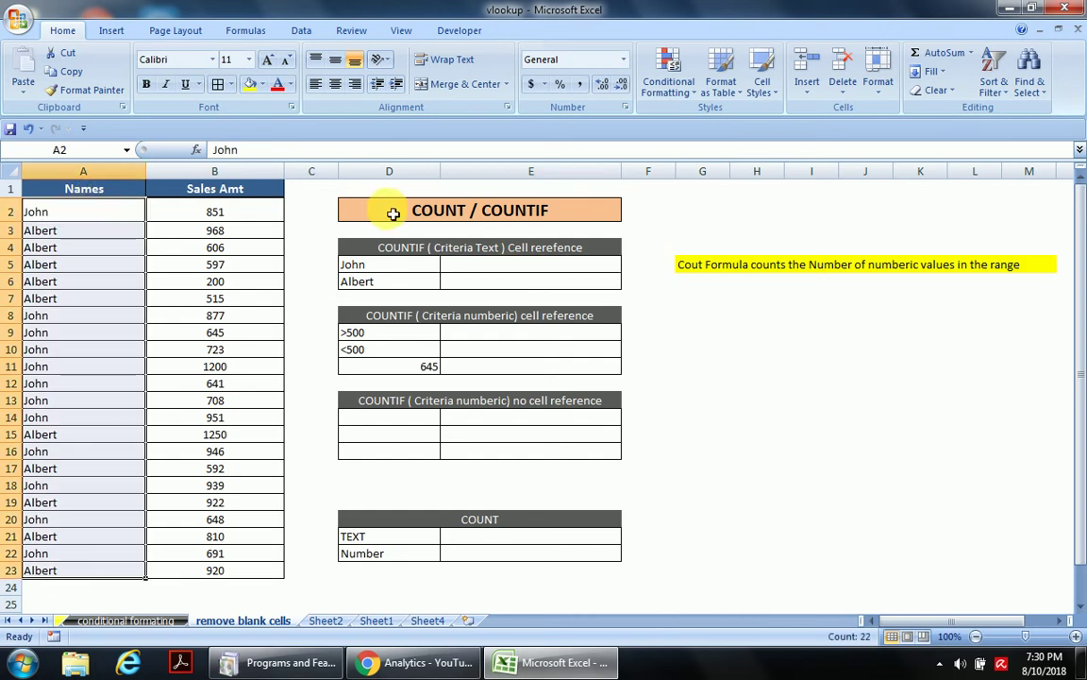
- Enter a COUNTIF formula in E5 that counts the name in D5 within the absolute range $A$2:$A$23
left_click(510, 272)
type("=coun")
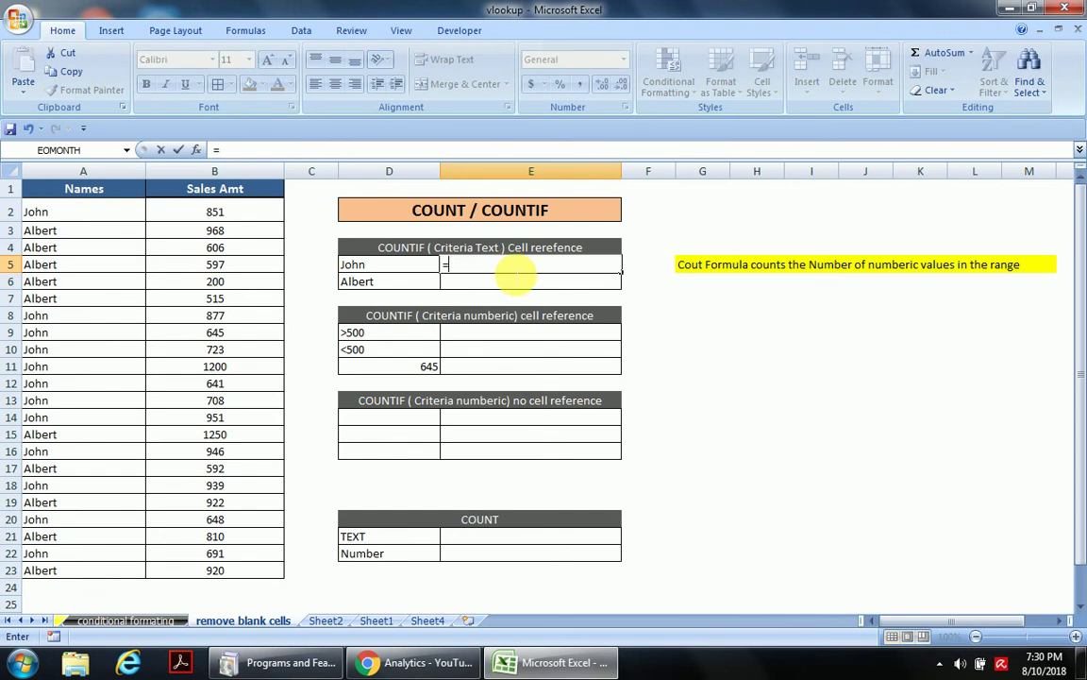
key("Down")
key("Down")
key("Down")
key("Down")
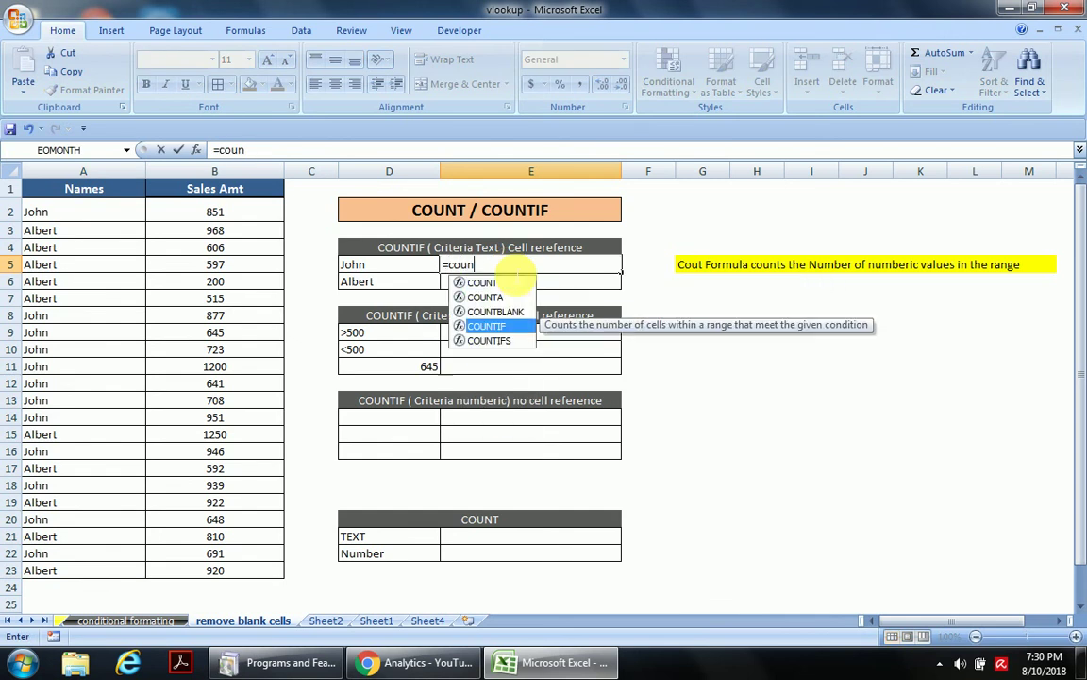
key("Tab")
key("BackSpace")
key("BackSpace")
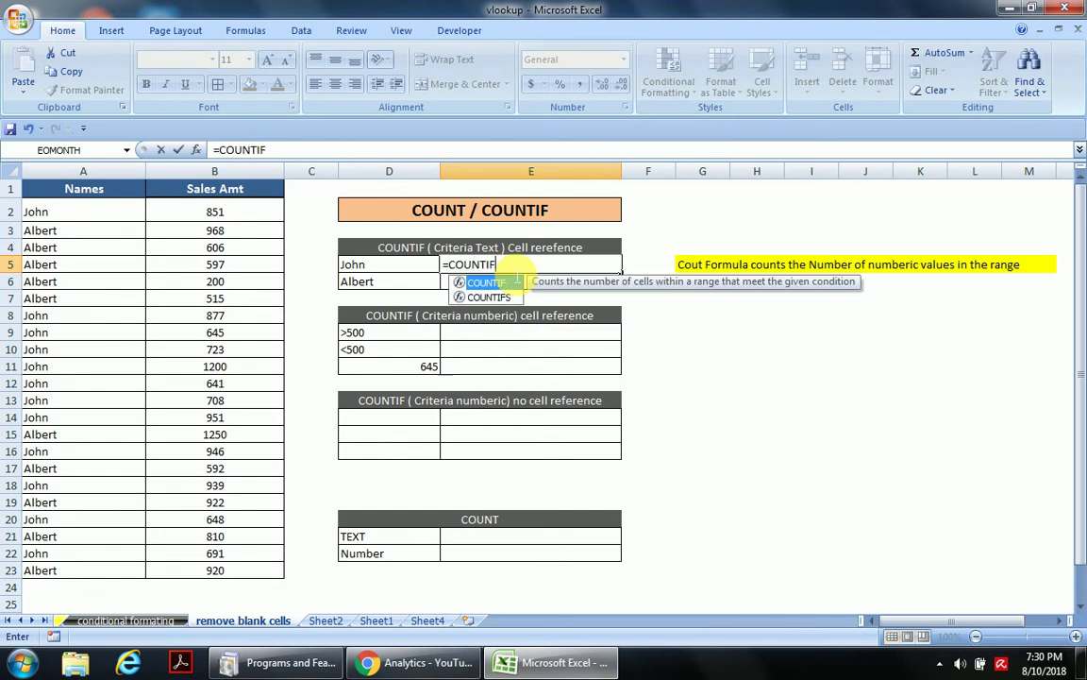
type("(")
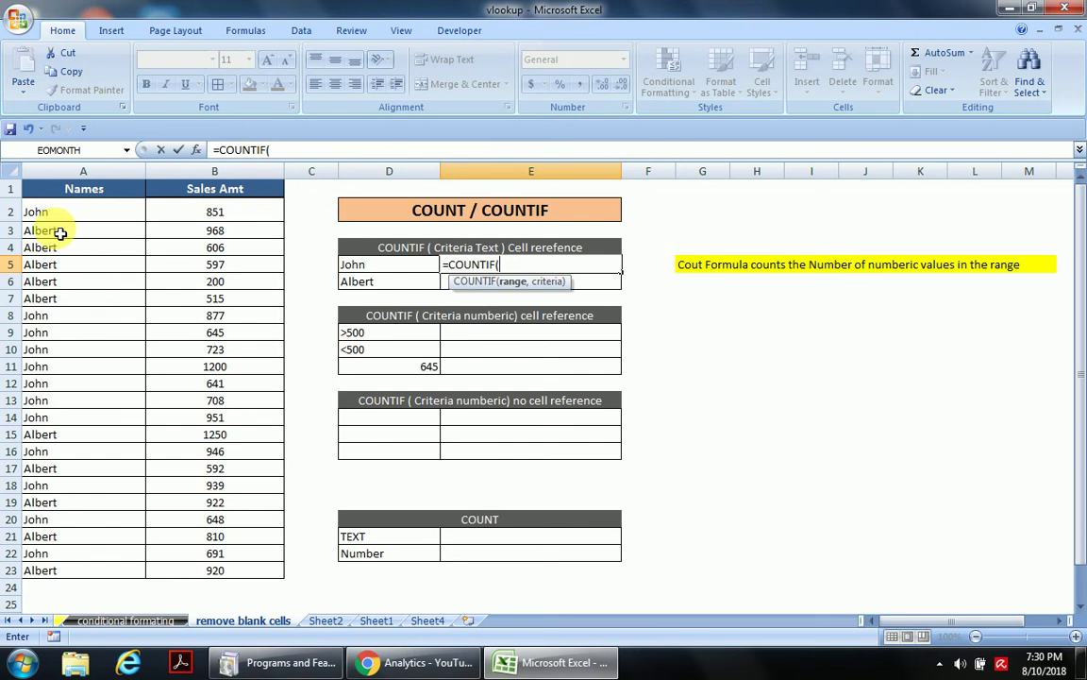
left_click(92, 215)
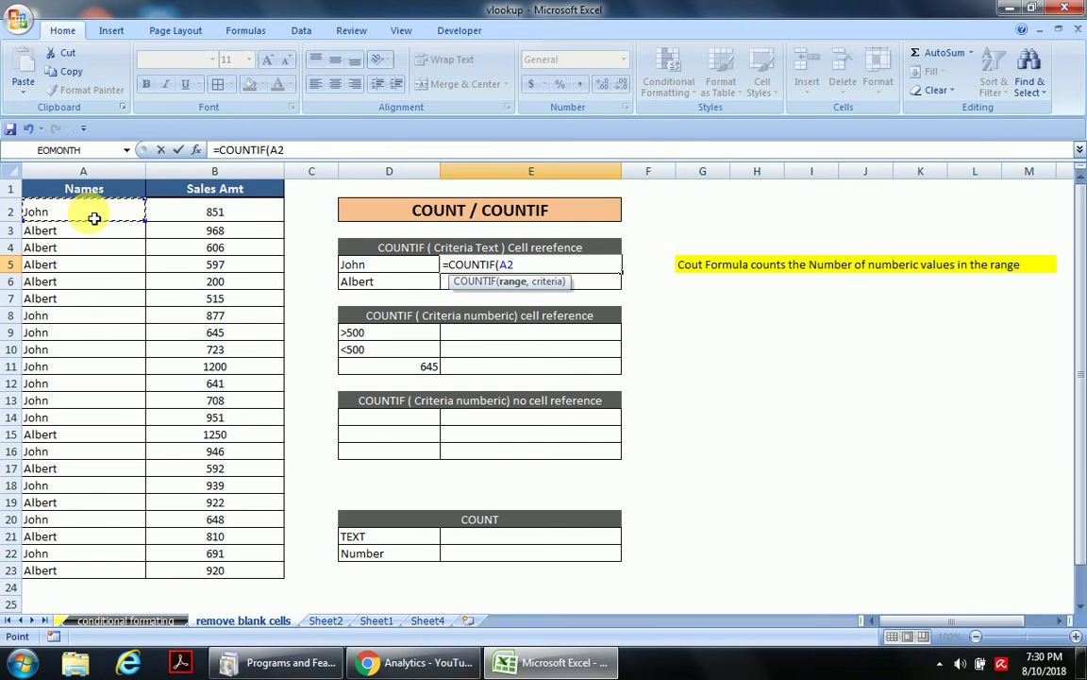
key("ctrl+shift+Down")
key("F4")
type(",")
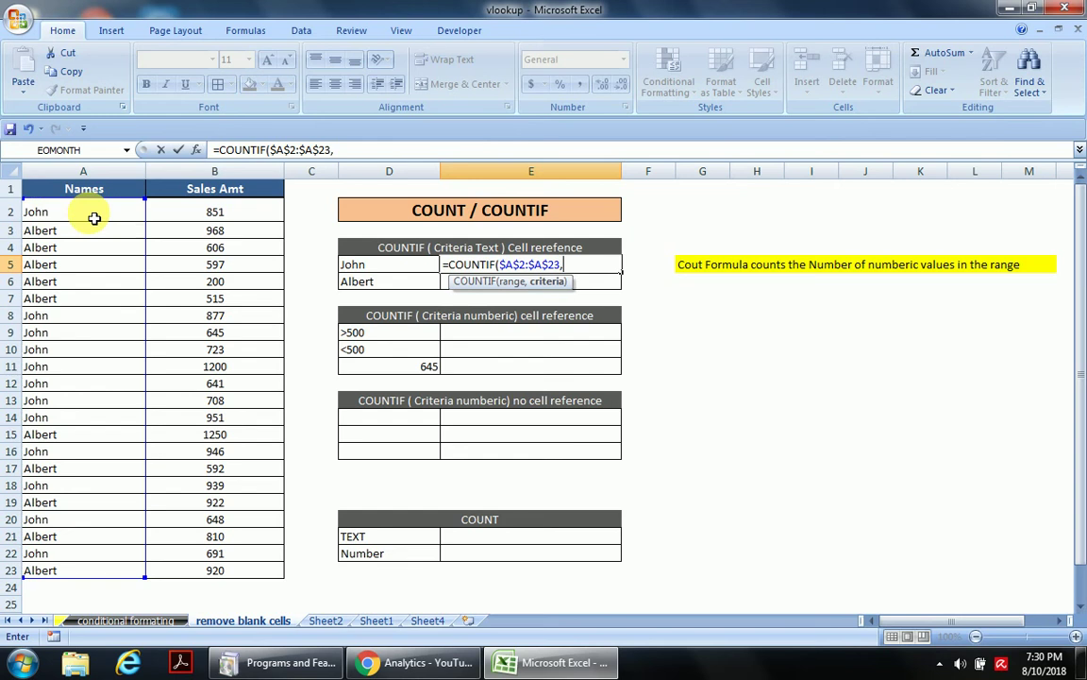
left_click(401, 274)
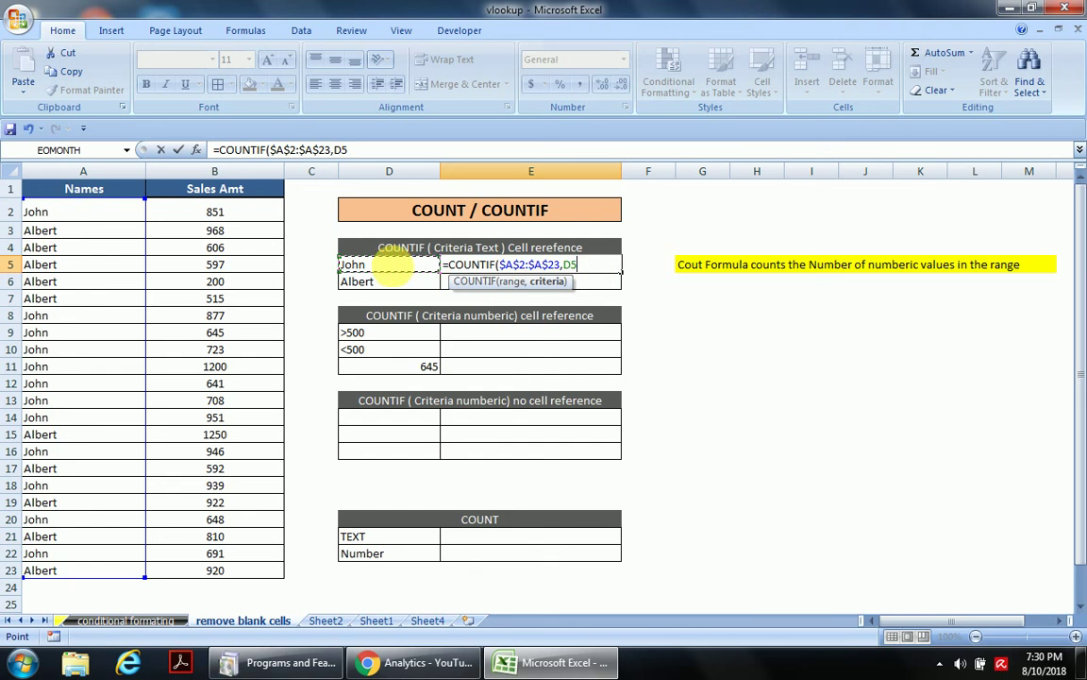
key("Return")
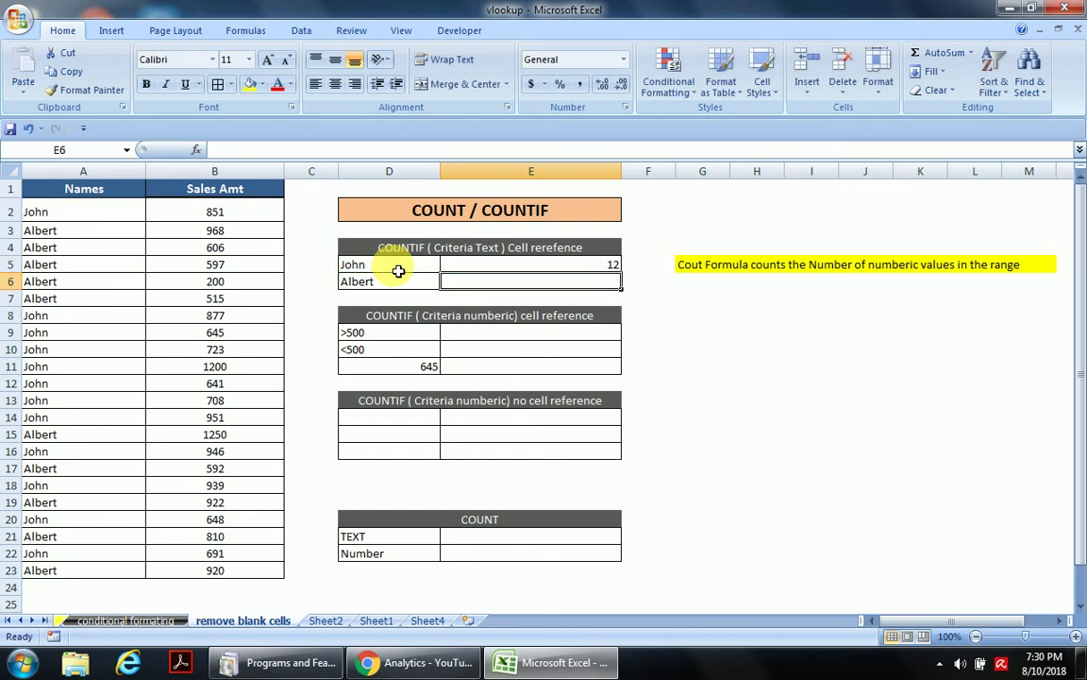
- Examine the Names range A2:A23 that the E5 formula counts over
key("Up")
key("Left")
key("Left")
key("Left")
key("Left")
key("Up")
key("Up")
key("Up")
key("ctrl+shift+Down")
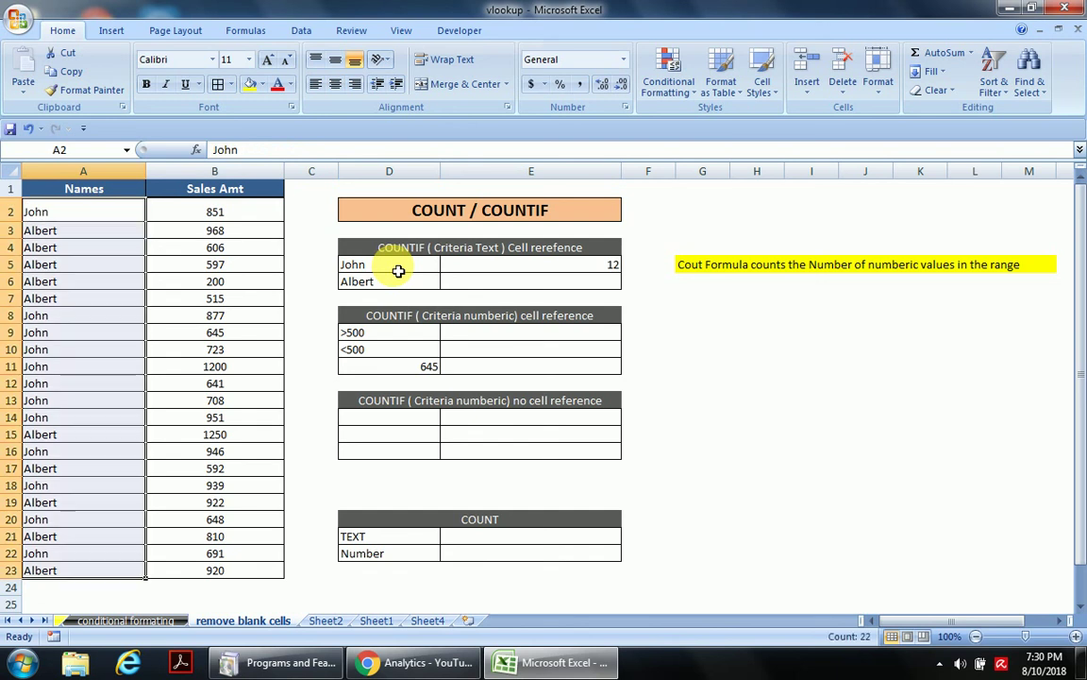
- Enter a COUNTIF formula in E6 over $A$2:$A$23, using the second listed name as quoted text for the criterion
left_click(538, 288)
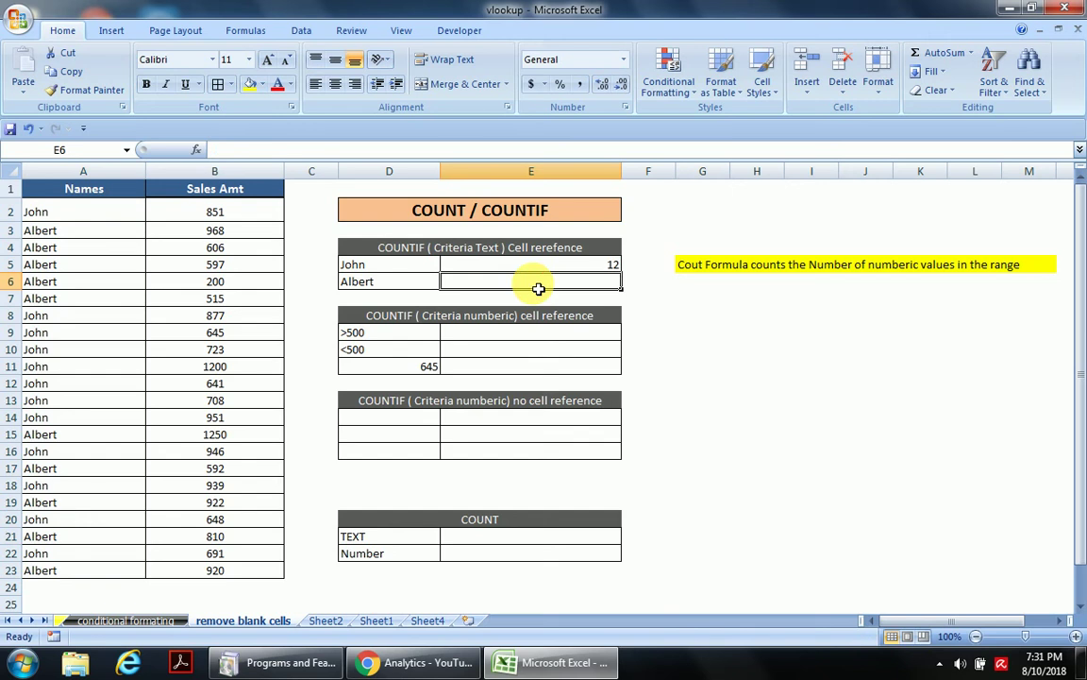
type("=coun")
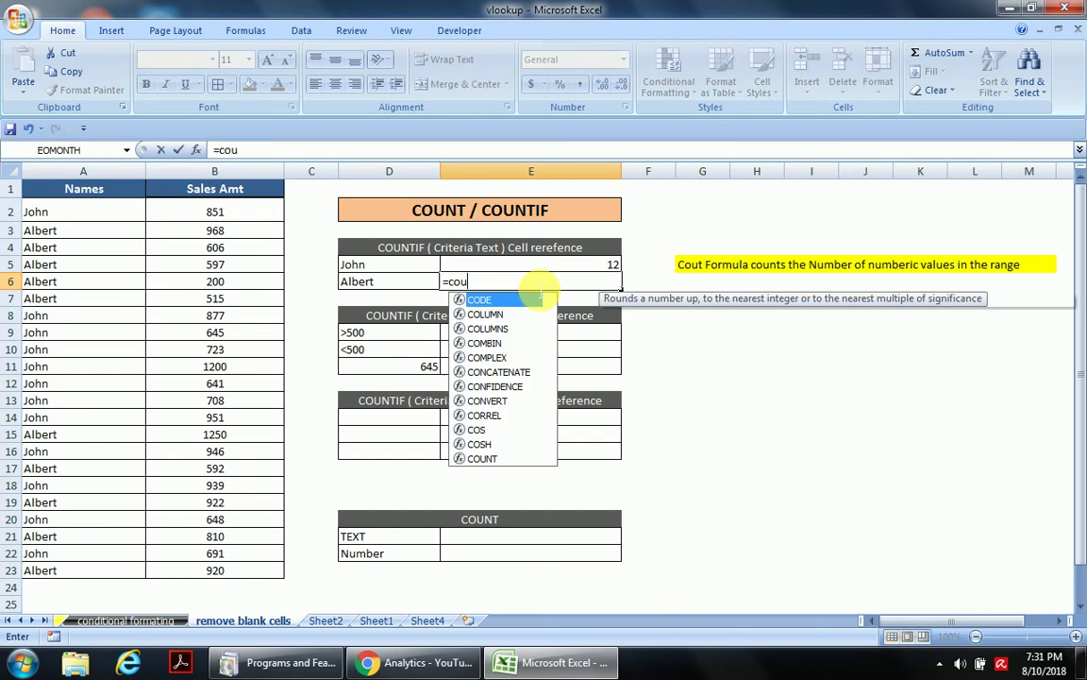
key("Down")
key("Down")
key("Down")
key("Tab")
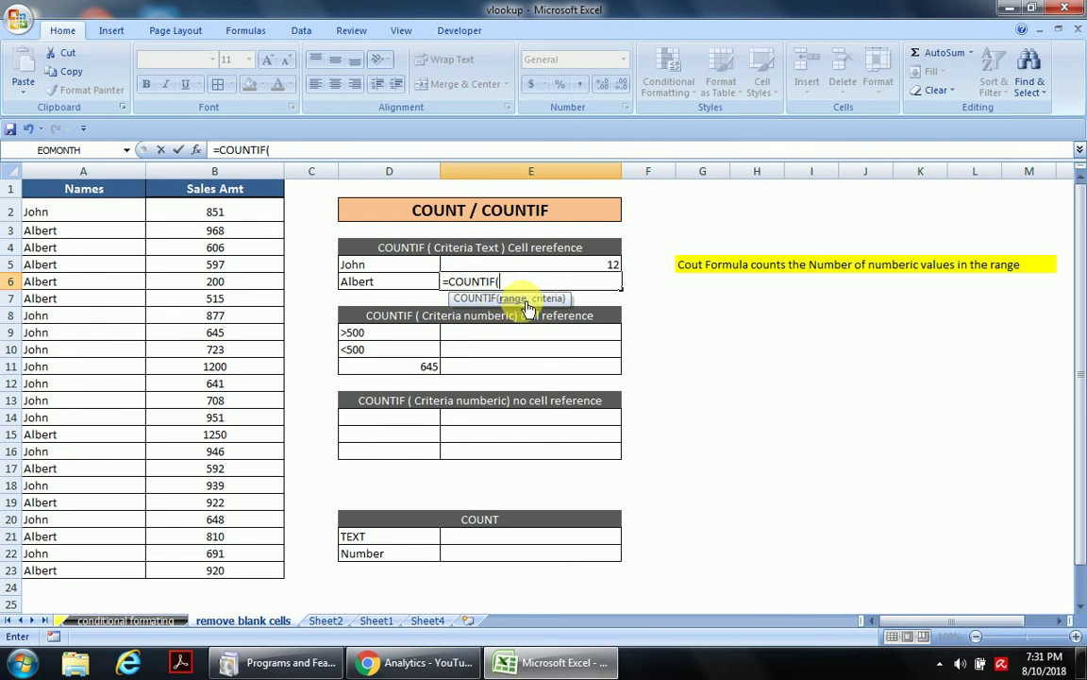
left_click(108, 212)
key("ctrl+shift+Down")
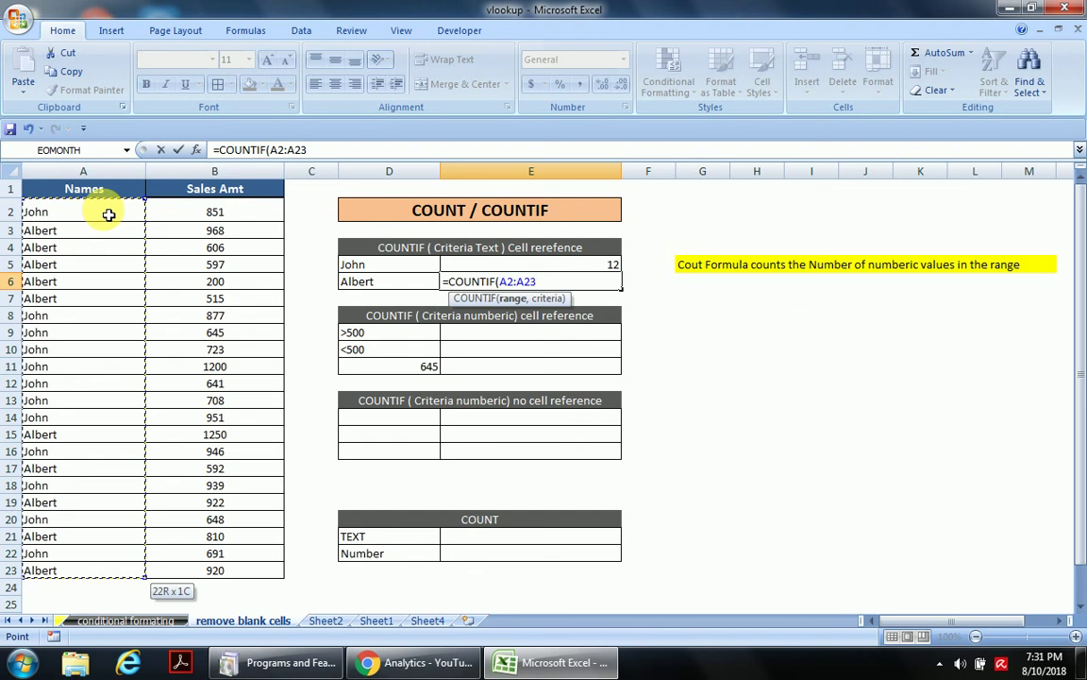
key("F4")
type(",")
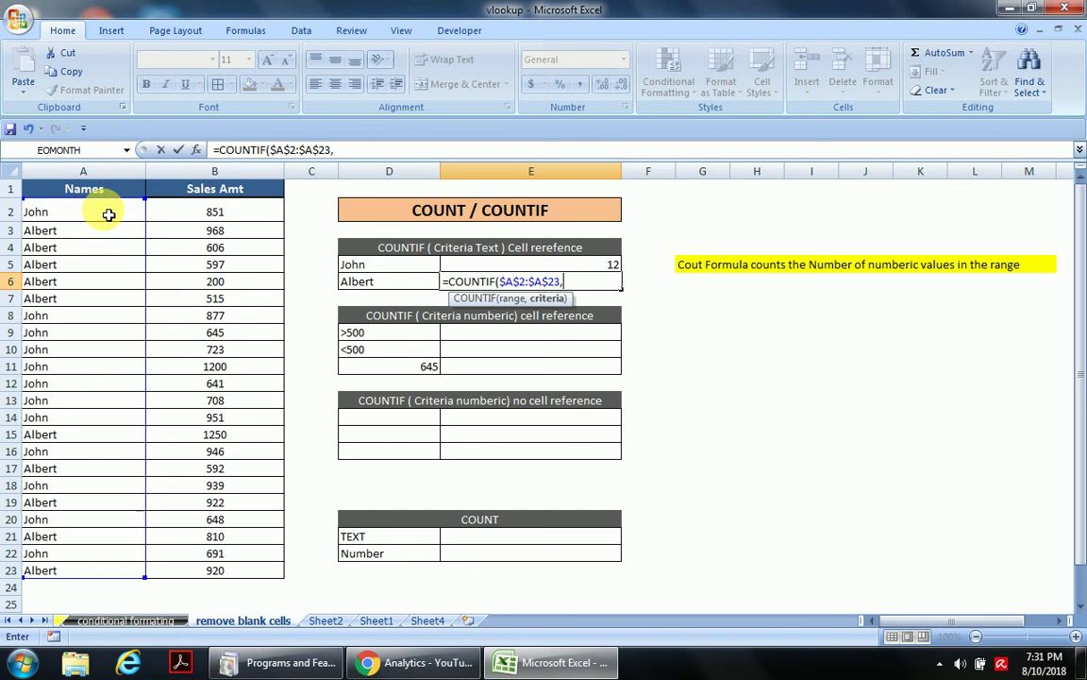
type("\"")
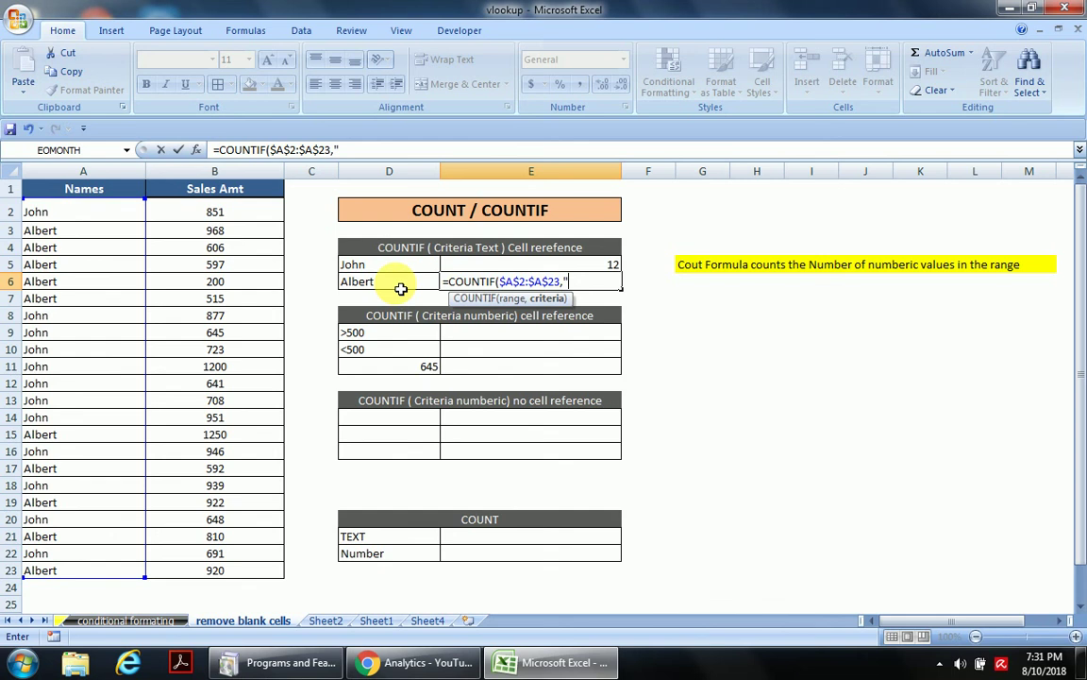
key("BackSpace")
type("Albert\")")
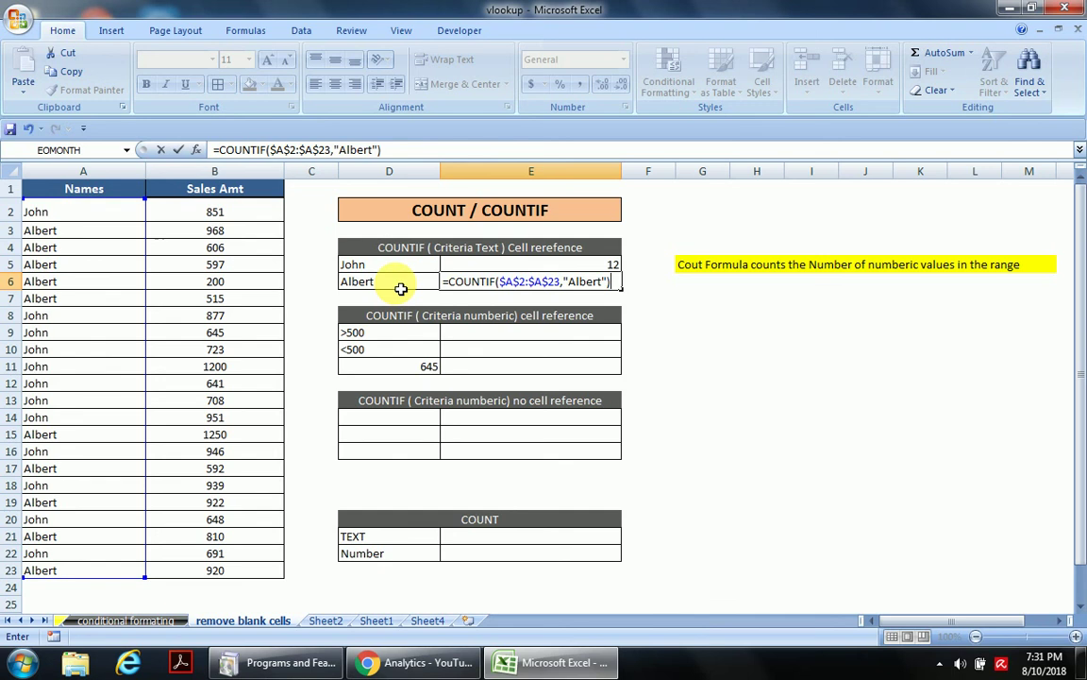
key("Return")
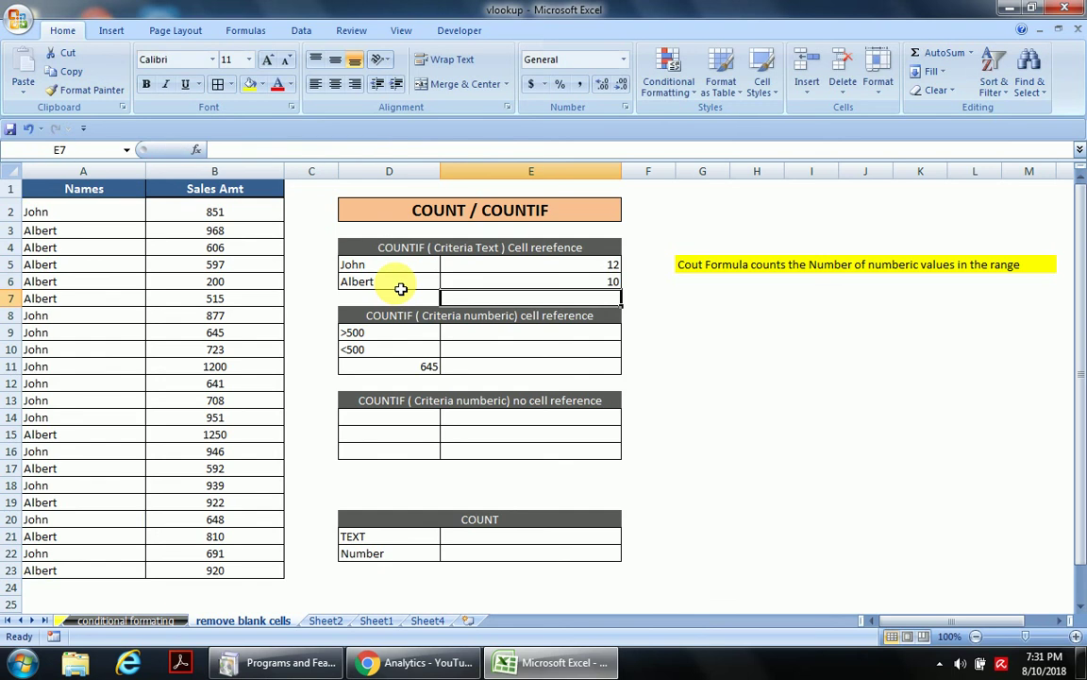
- Review the COUNTIF formula in E5 and its cell-reference criterion
key("Up")
key("Up")
type("2")
key("Escape")
key("Left")
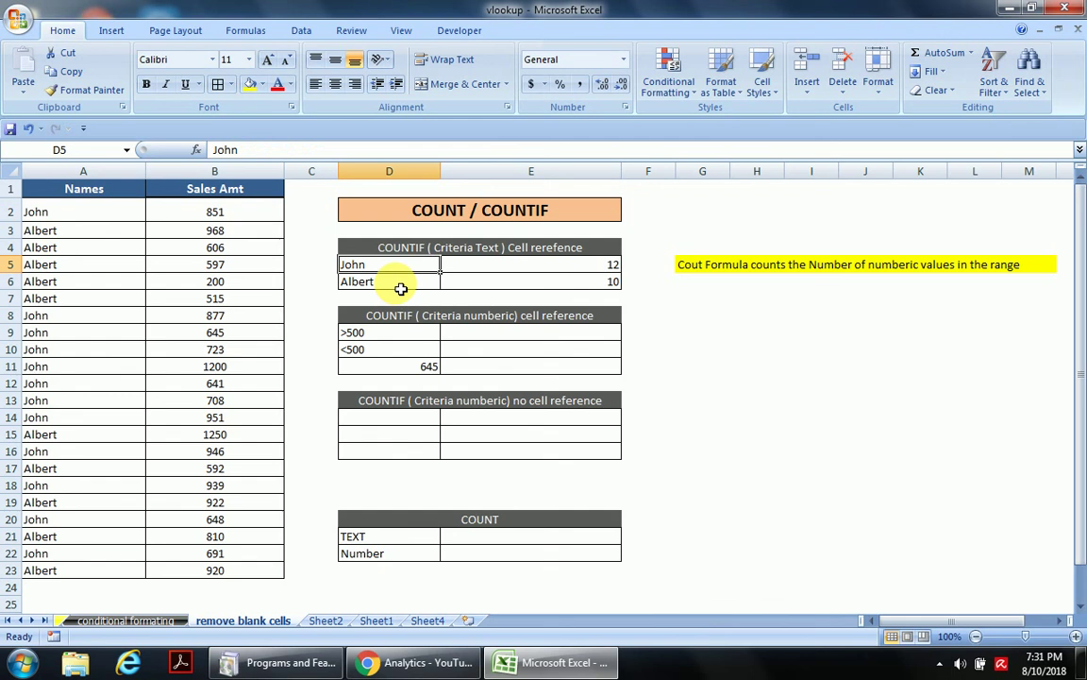
key("Right")
key("F2")
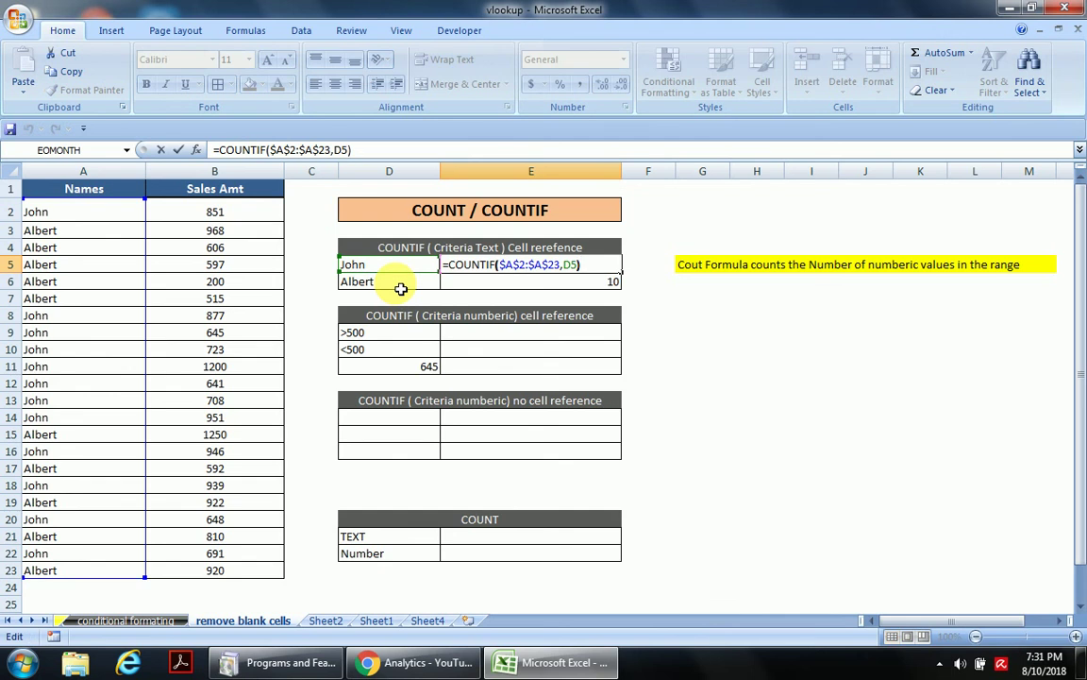
key("Left")
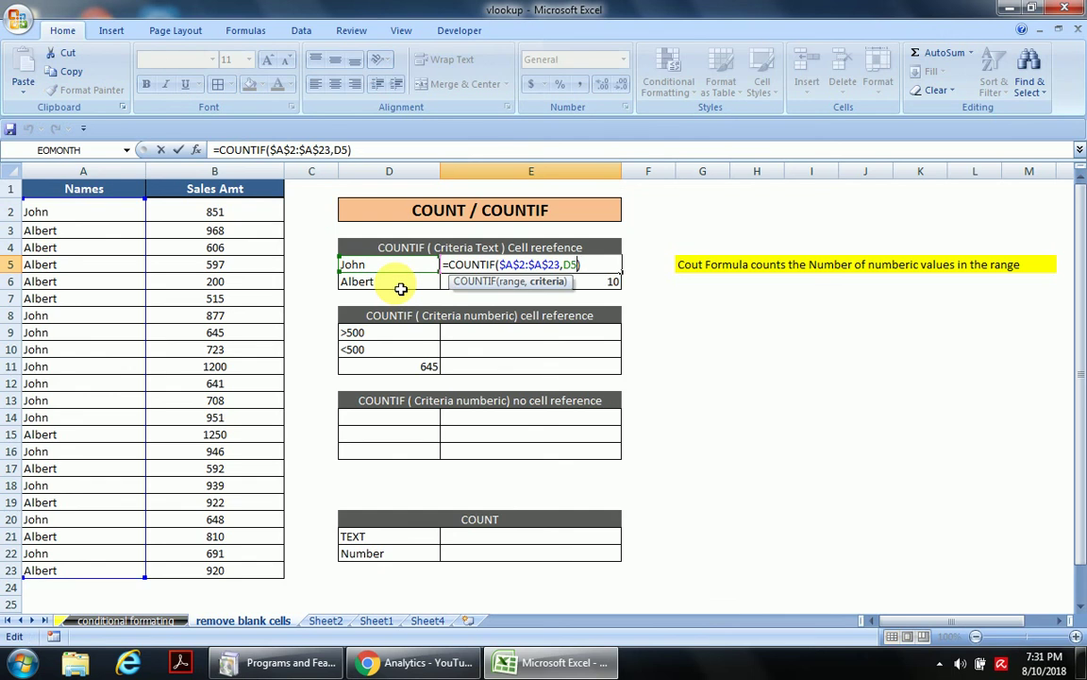
key("Return")
- Remove the double quotes around the name criterion in E6's COUNTIF formula
key("F2")
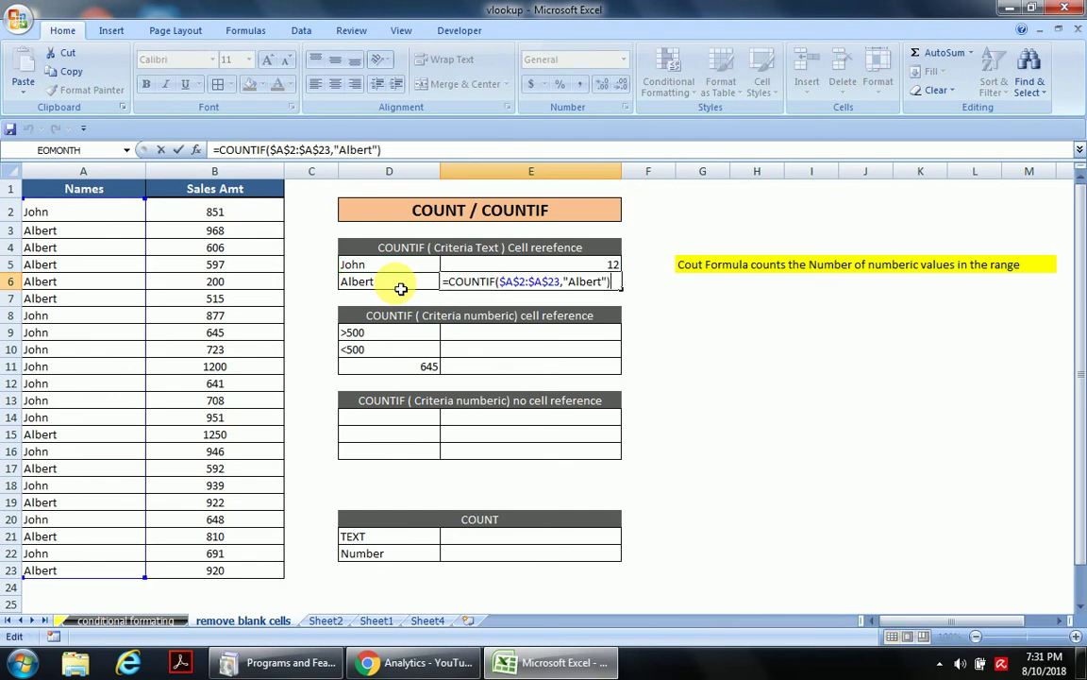
key("Left")
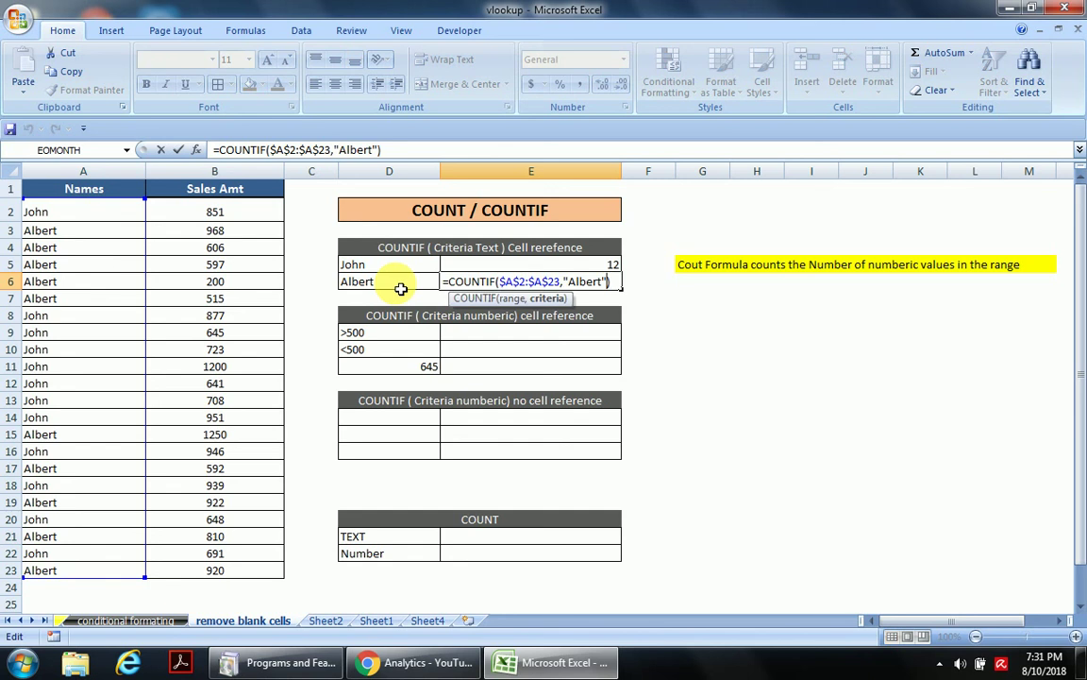
key("Right")
key("Left")
key("BackSpace")
key("BackSpace")
key("Return")
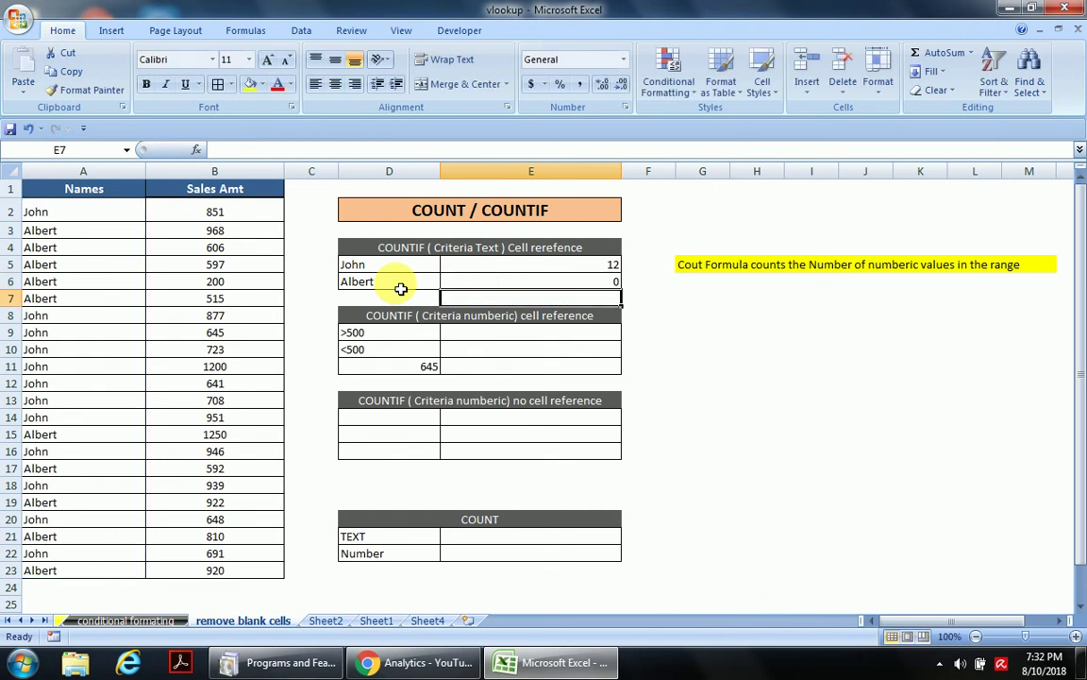
- Restore the double quotes around the name criterion in E6's COUNTIF formula
key("Up")
key("F2")
key("Left")
type("\"")
key("Left")
key("Left")
key("Left")
key("Left")
key("Left")
key("Left")
key("Left")
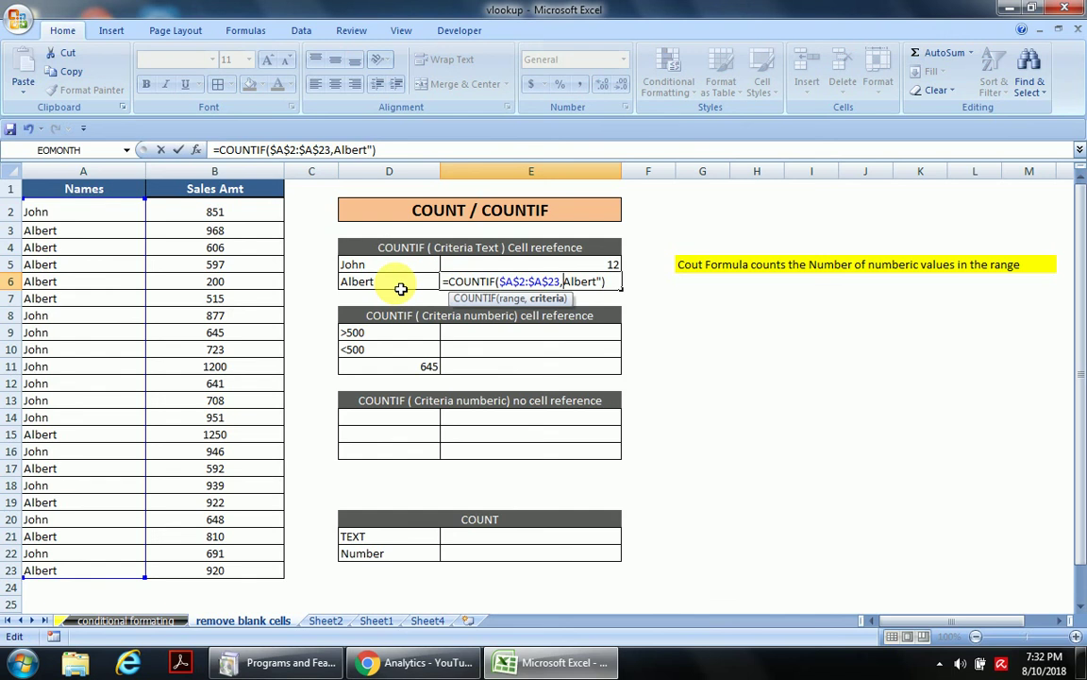
type("\"")
key("Return")
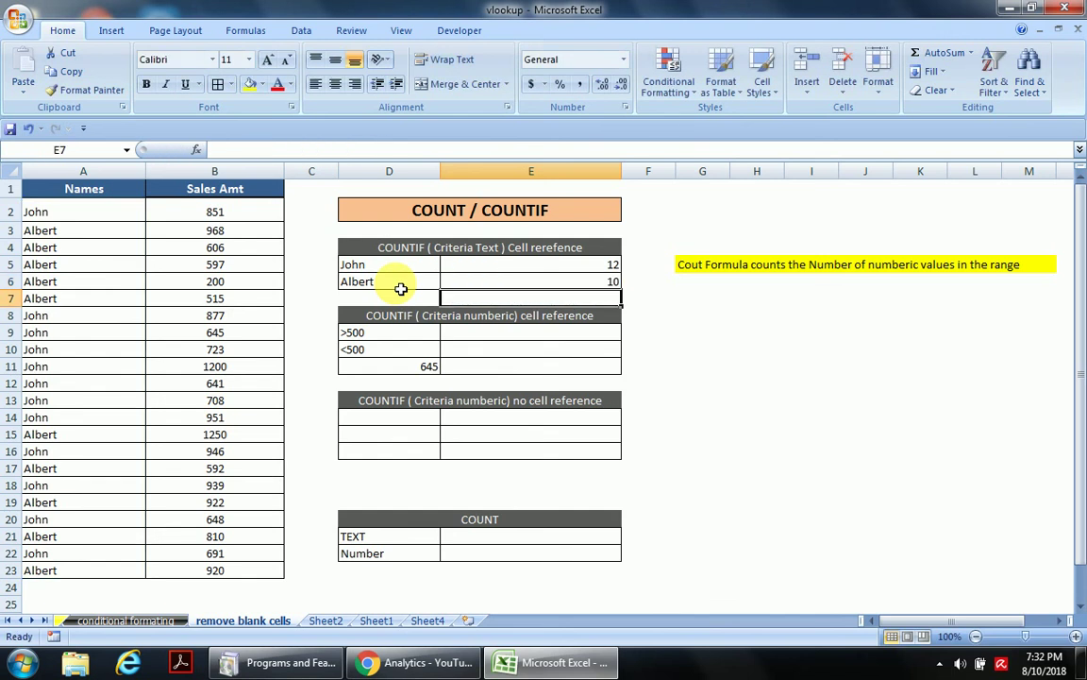
- Save the workbook and select the Sales Amt values in B2:B23
left_click(498, 335)
key("ctrl+s")
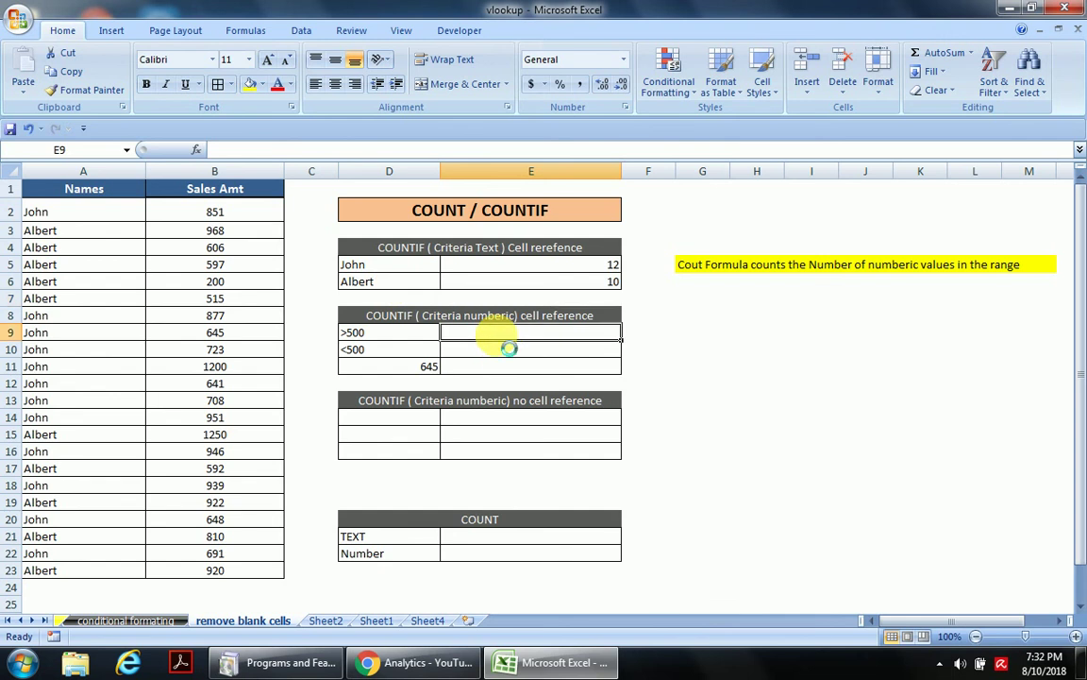
left_click(272, 216)
key("ctrl+shift+Down")
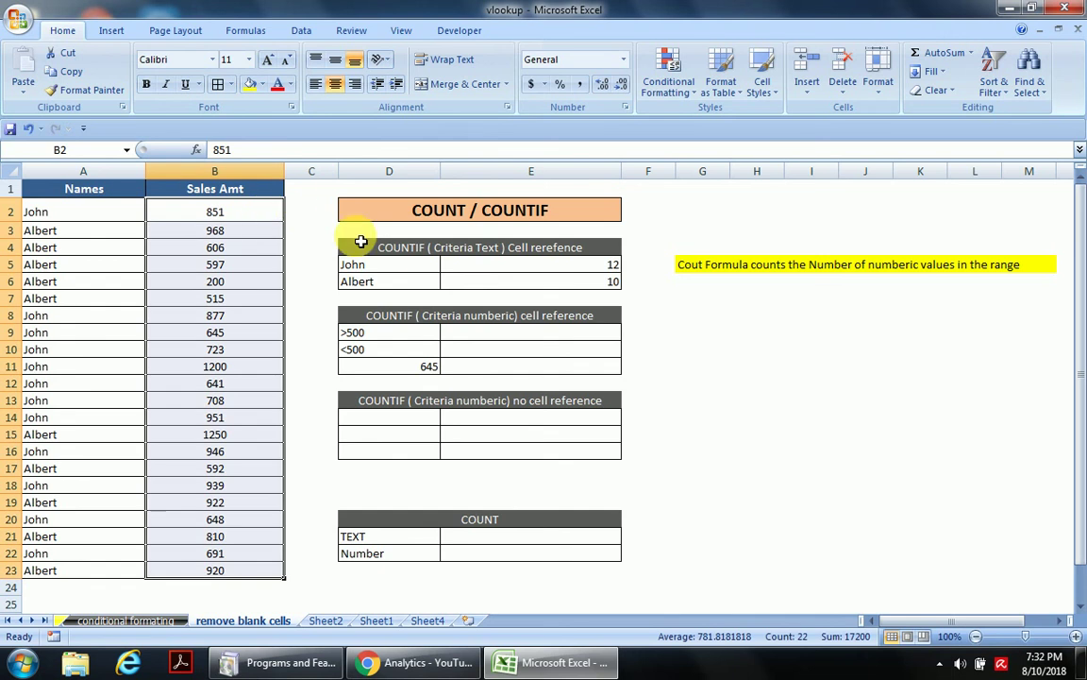
left_click(497, 337)
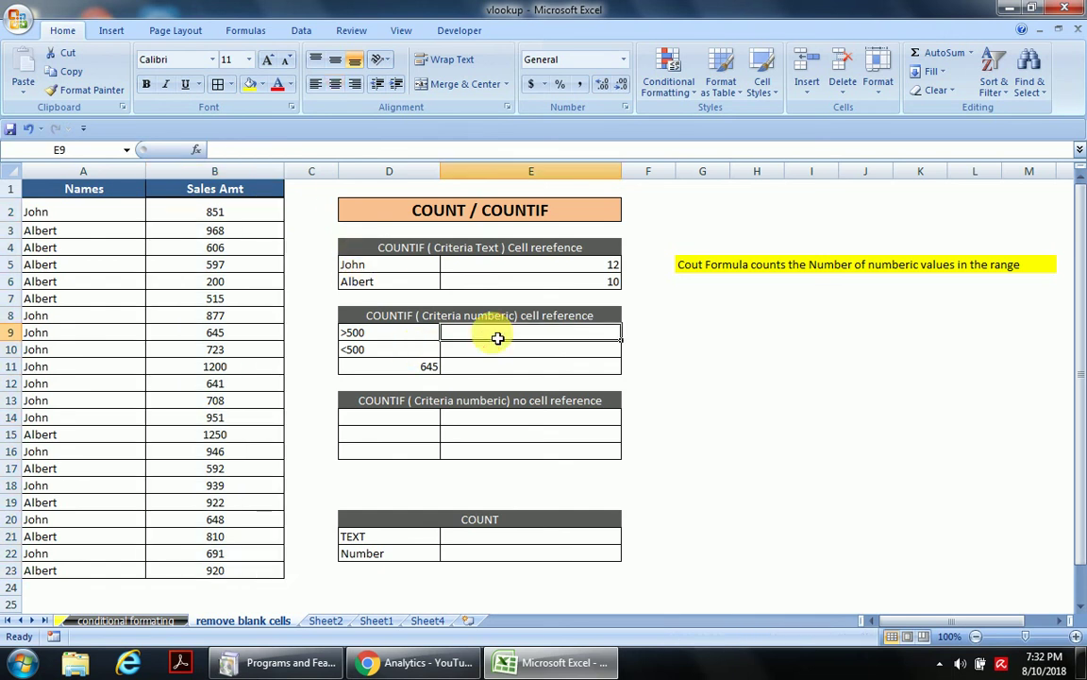
type("=if")
key("BackSpace")
key("BackSpace")
type("coun")
key("Down")
key("Down")
key("Down")
key("Tab")
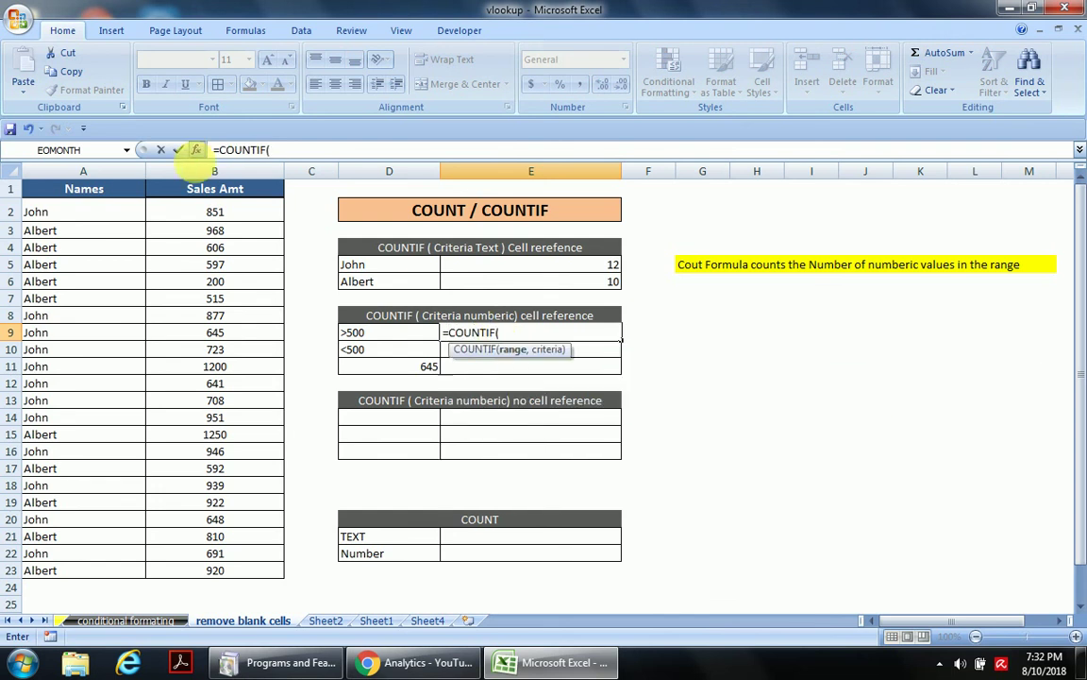
left_click(217, 215)
key("ctrl+shift+Down")
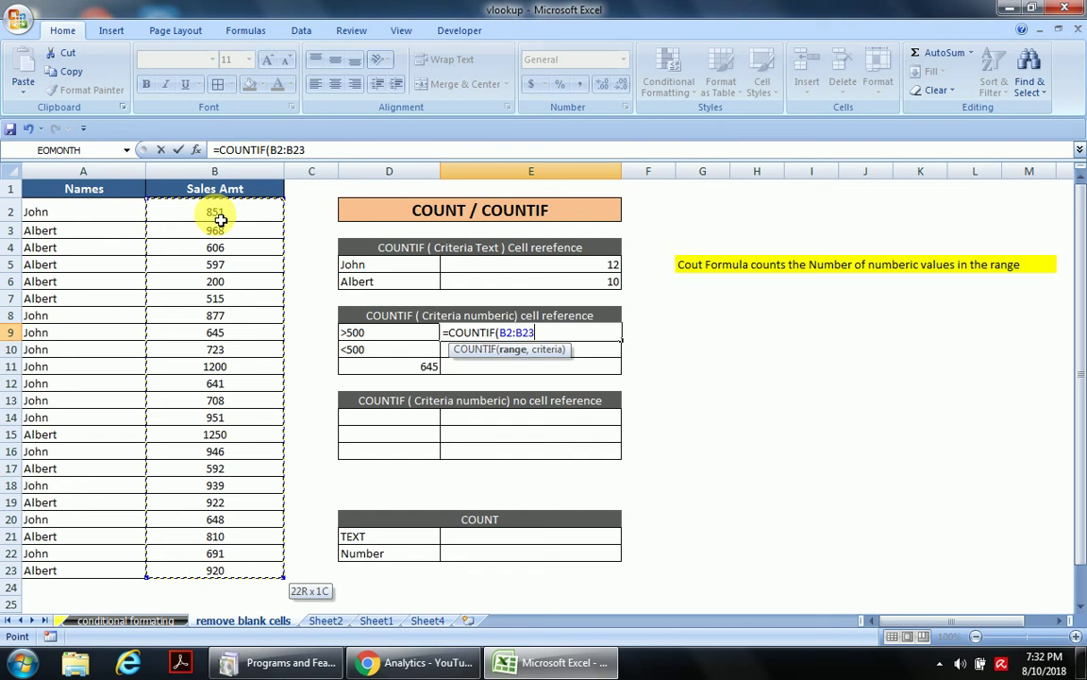
left_click(395, 340)
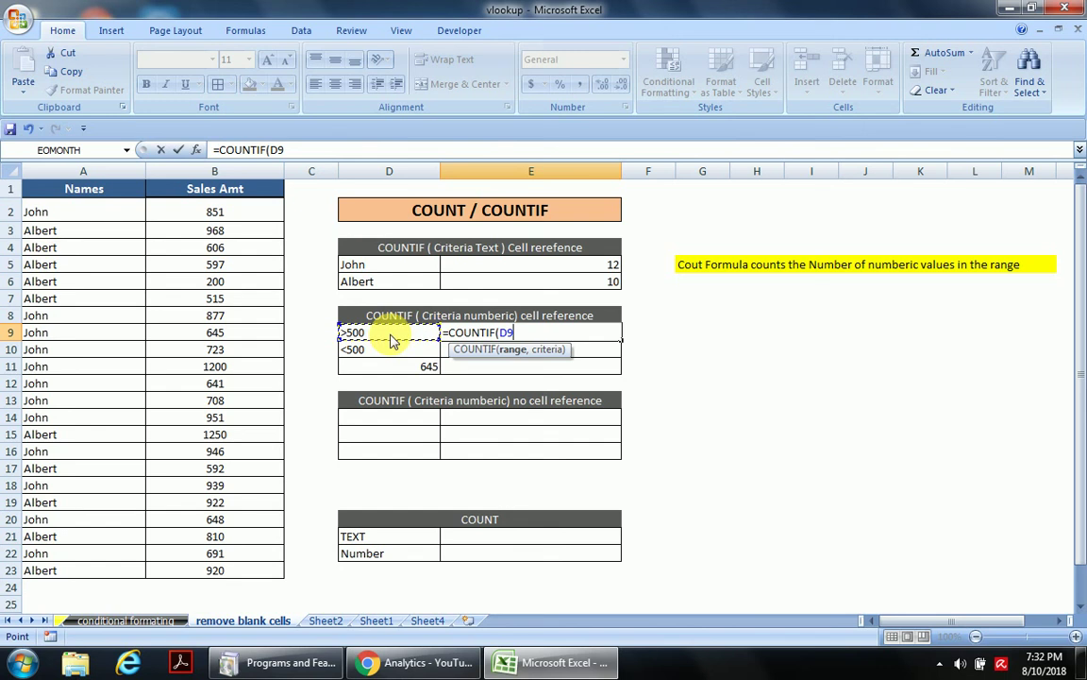
key("Return")
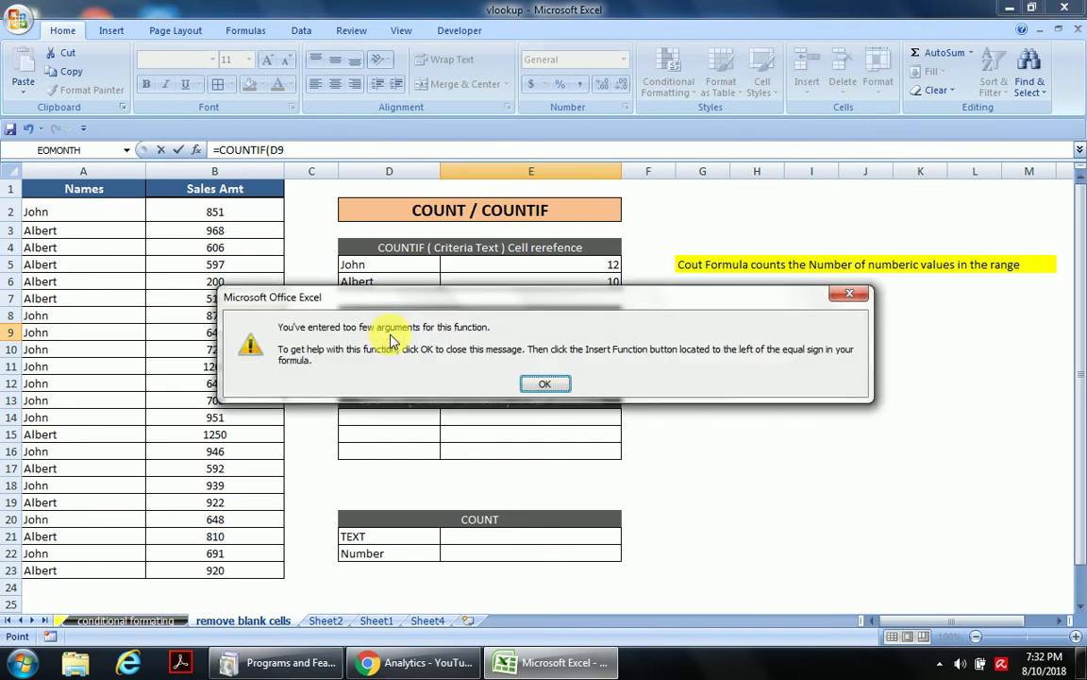
key("Return")
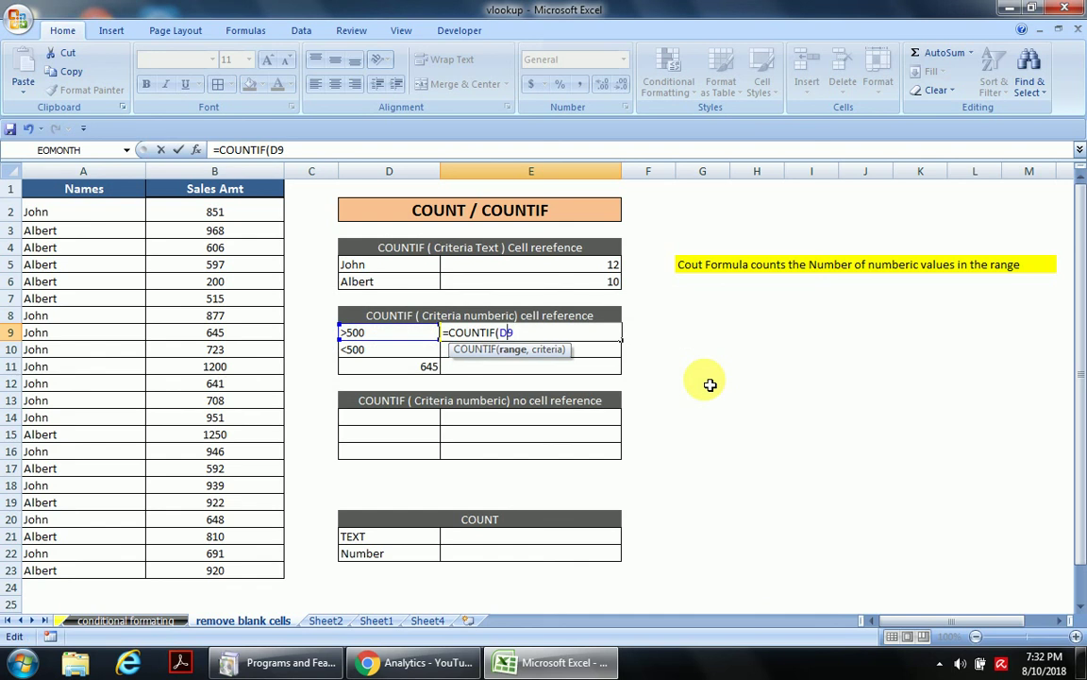
key("Escape")
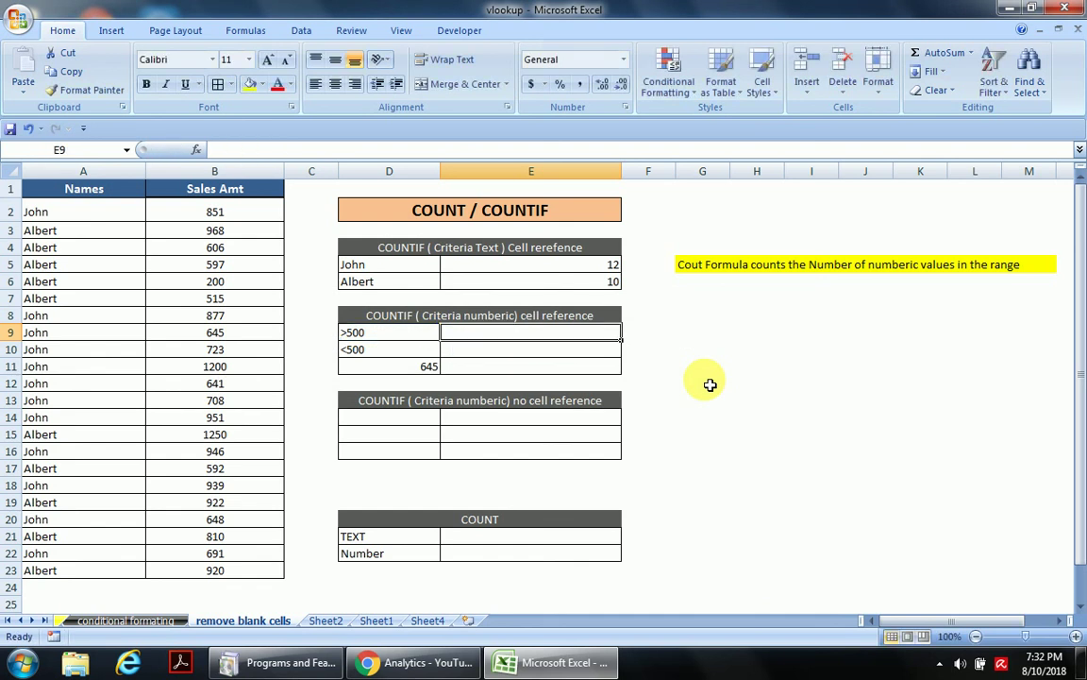
- Enter a COUNTIF formula in E9 over the absolute range $B$2:$B$23 with cell D9 as the criterion, and review it
type("=coun")
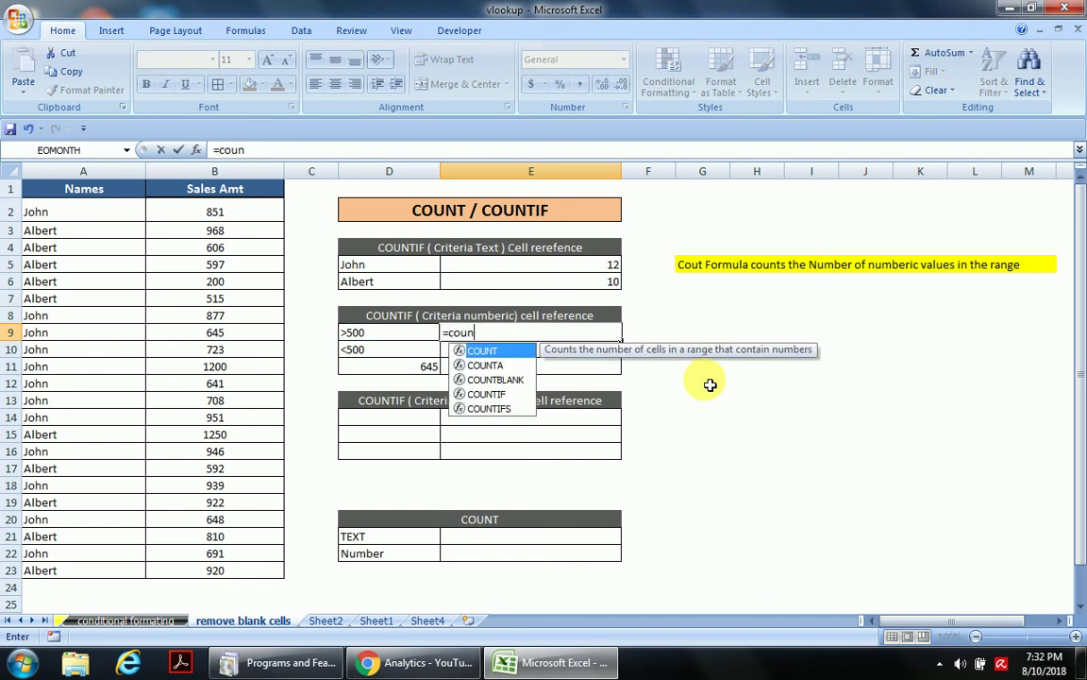
key("Down")
key("Down")
key("Down")
key("Tab")
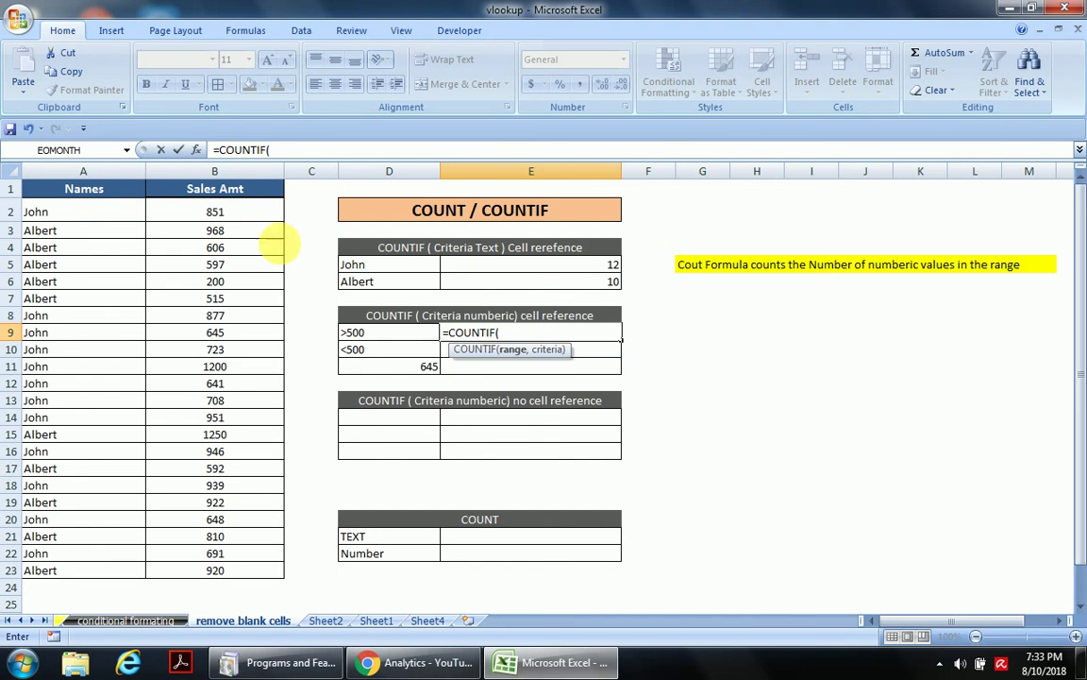
left_click(254, 219)
key("ctrl+shift+Down")
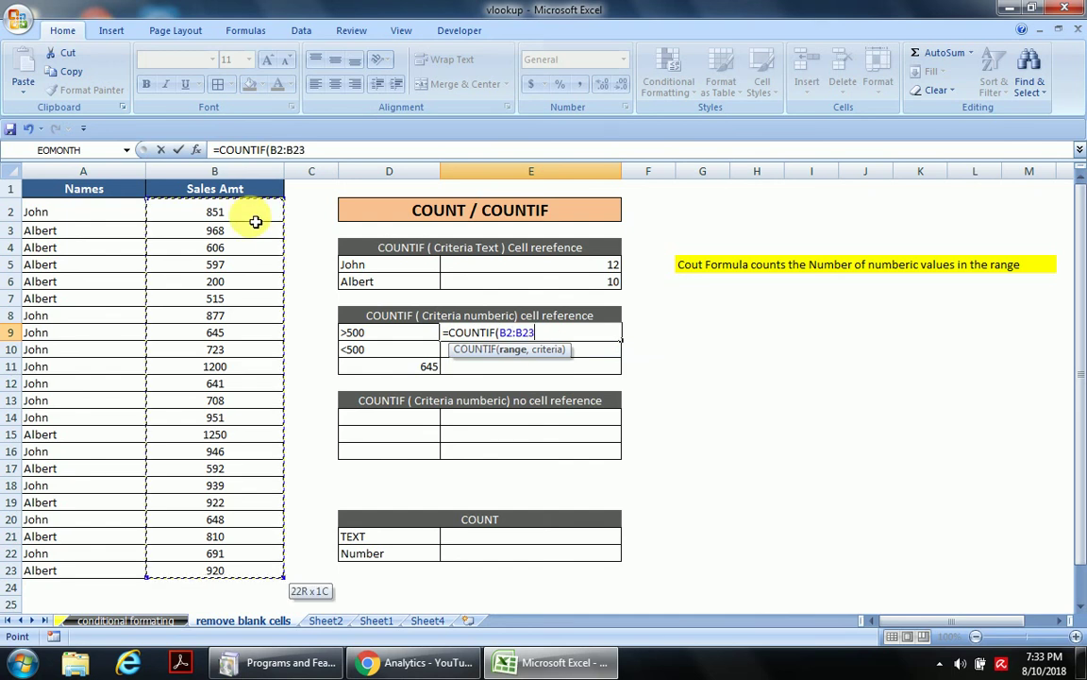
key("F4")
type(",")
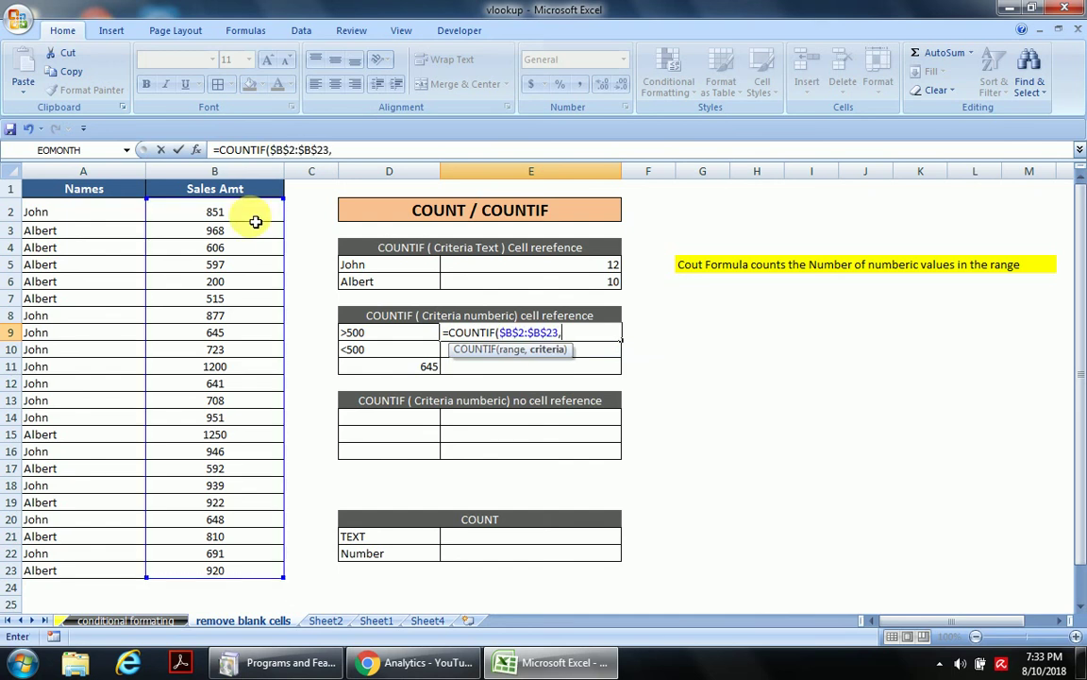
left_click(418, 341)
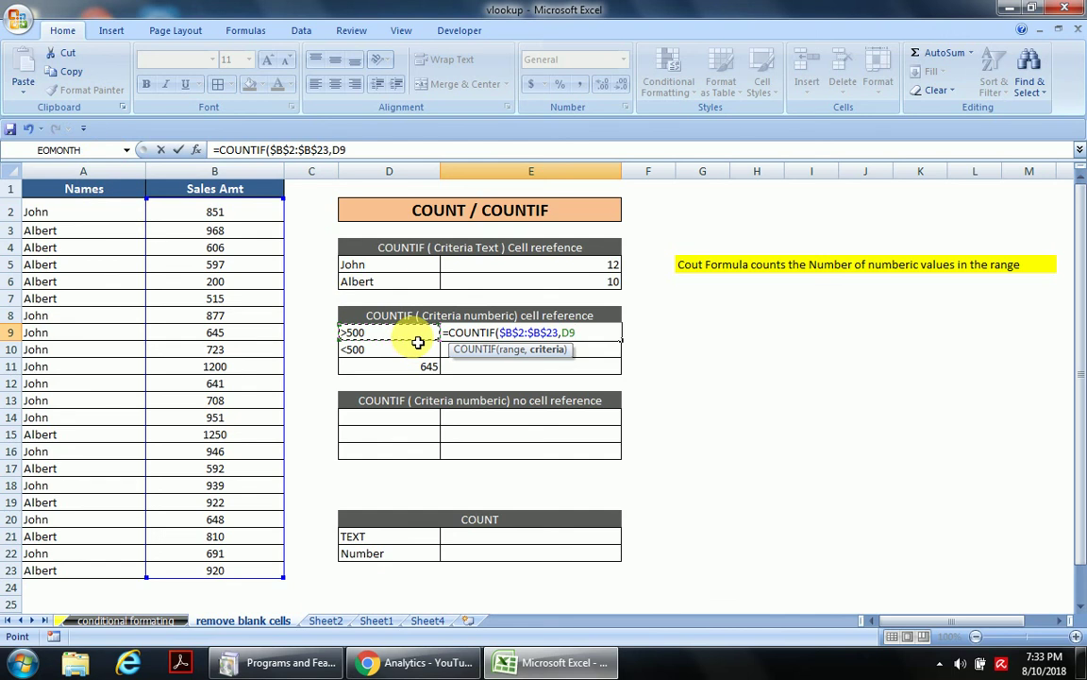
key("Return")
left_click(418, 339)
key("Right")
key("Down")
key("Up")
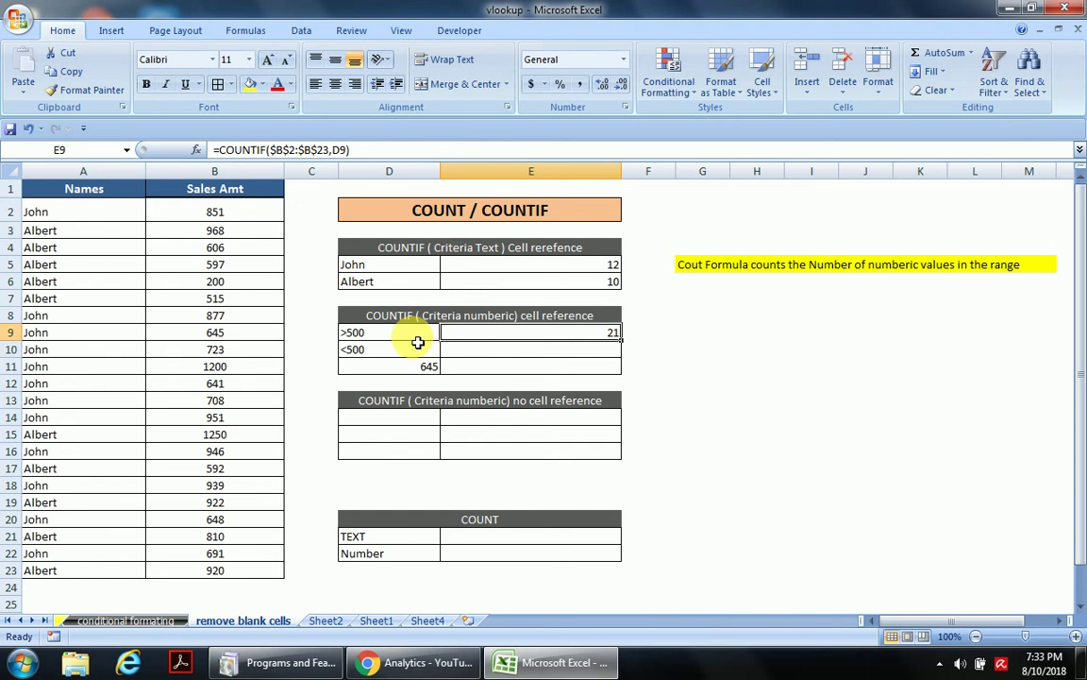
- Enter a COUNTIF formula in E10 over B2:B23 with the quoted criterion ">500"
key("Down")
type("=")
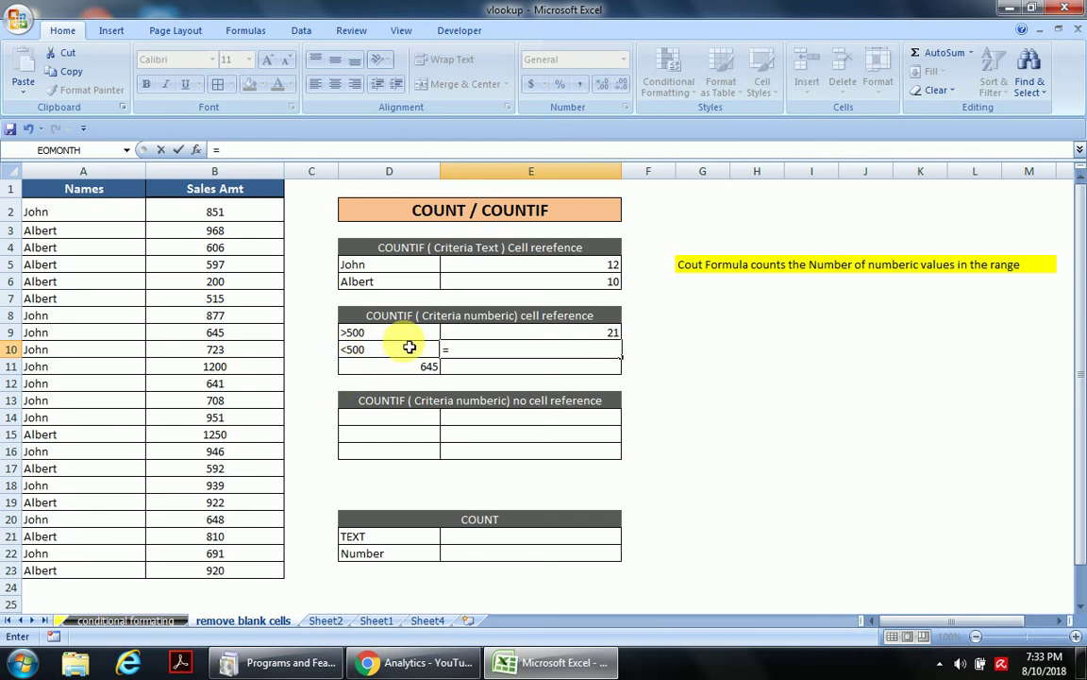
type("coun")
key("Down")
key("Down")
key("Down")
key("Tab")
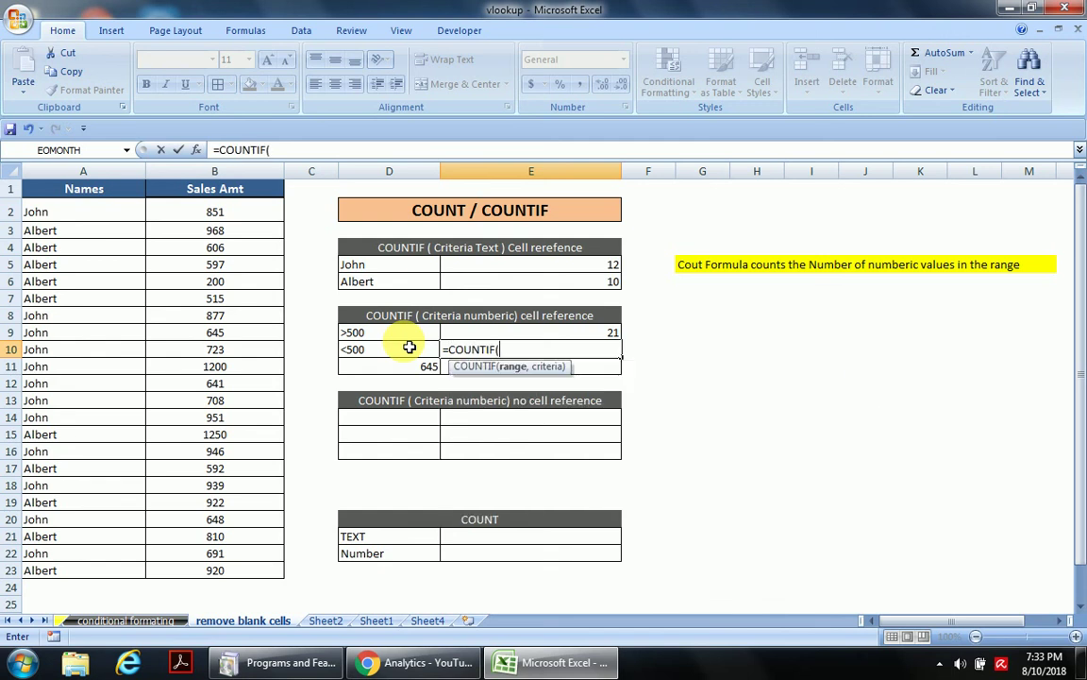
left_click(184, 213)
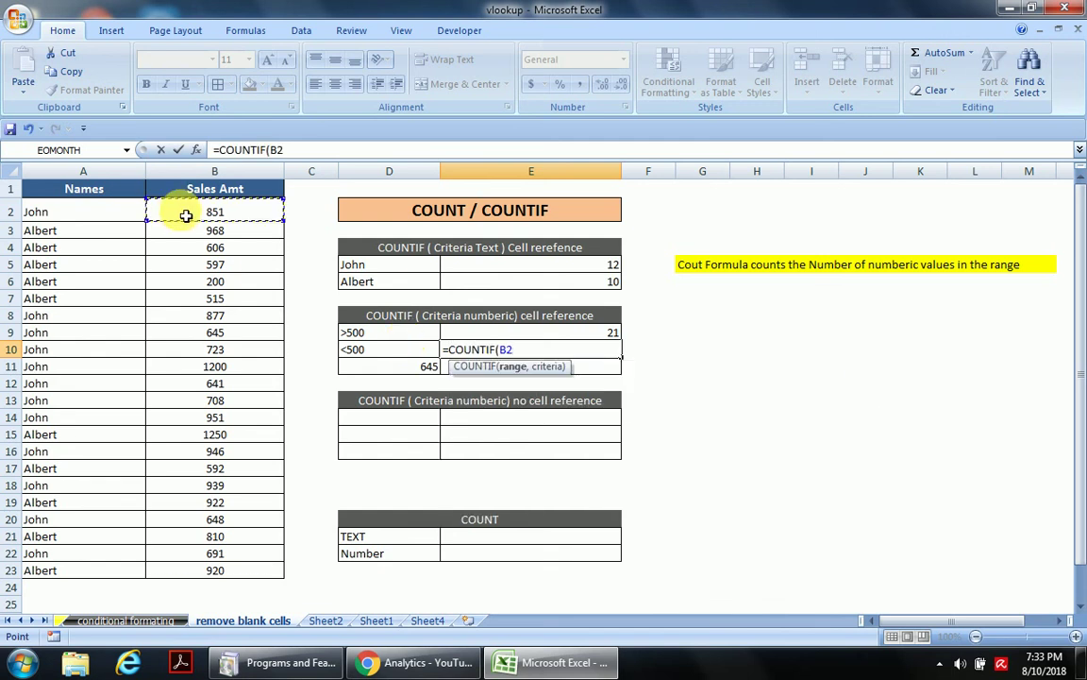
key("ctrl+shift+Down")
type(",")
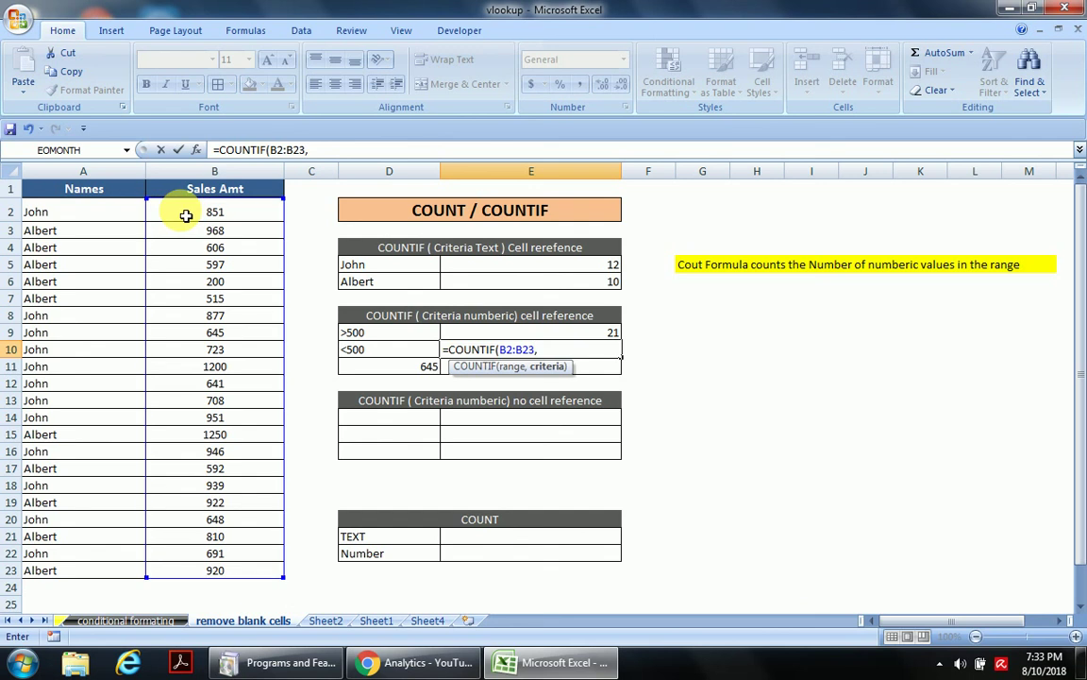
type("\">500\")")
key("Return")
key("Up")
key("Down")
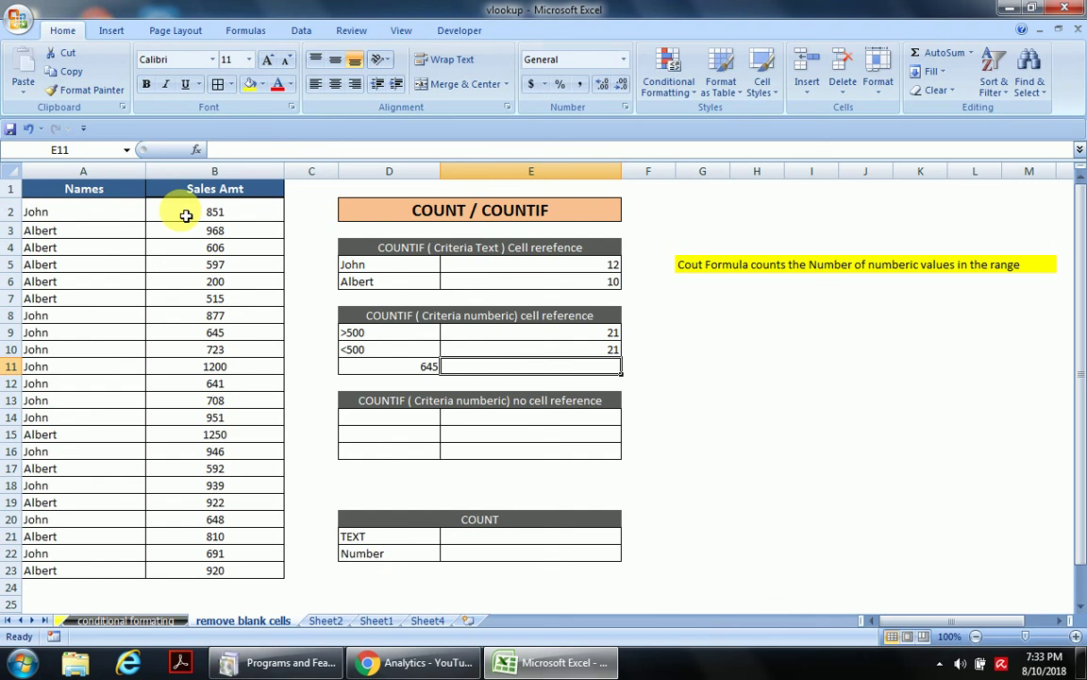
- Enter a COUNTIF formula in E11 over $B$2:$B$23 with the unquoted number 645 as the criterion
type("=coun")
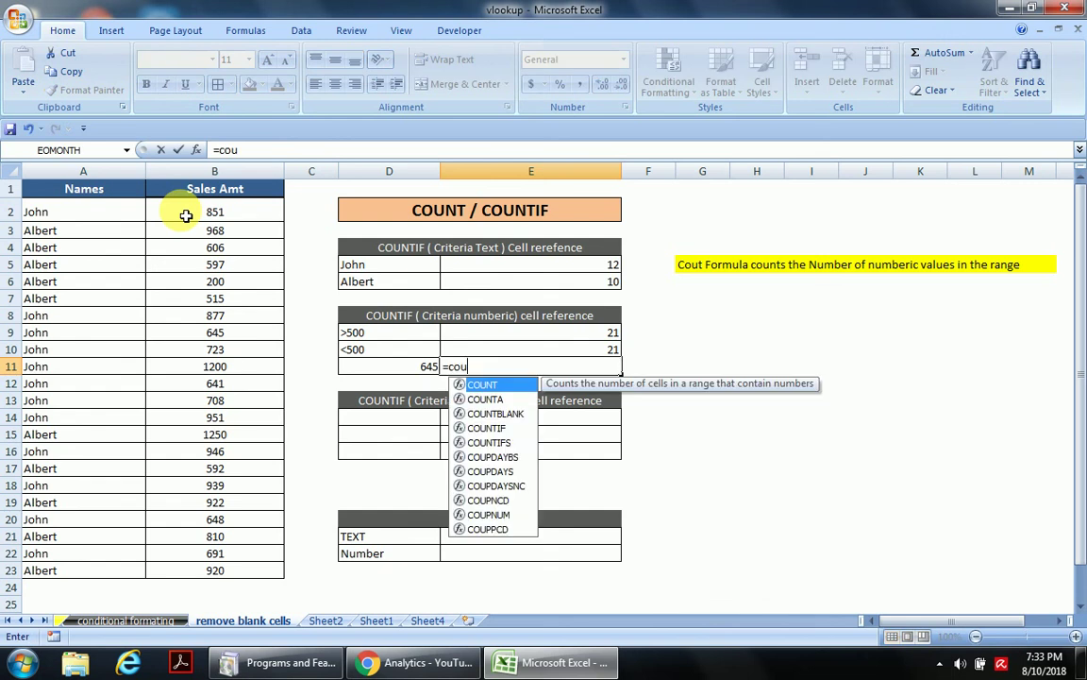
key("Down")
key("Down")
key("Down")
key("Tab")
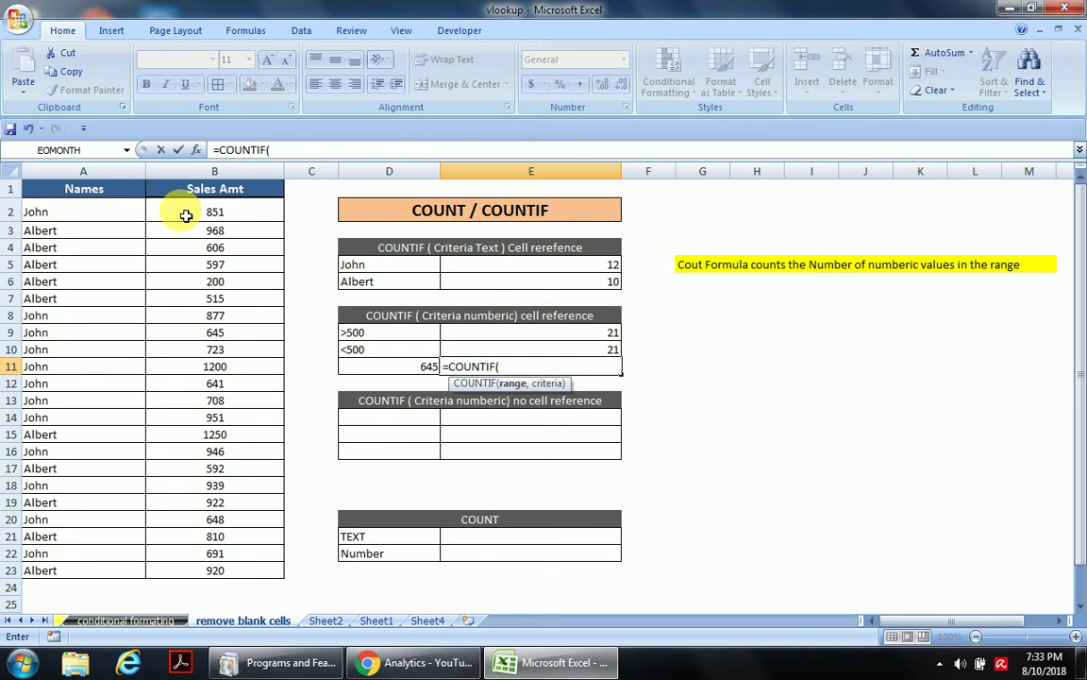
left_click(195, 215)
key("ctrl+shift+Down")
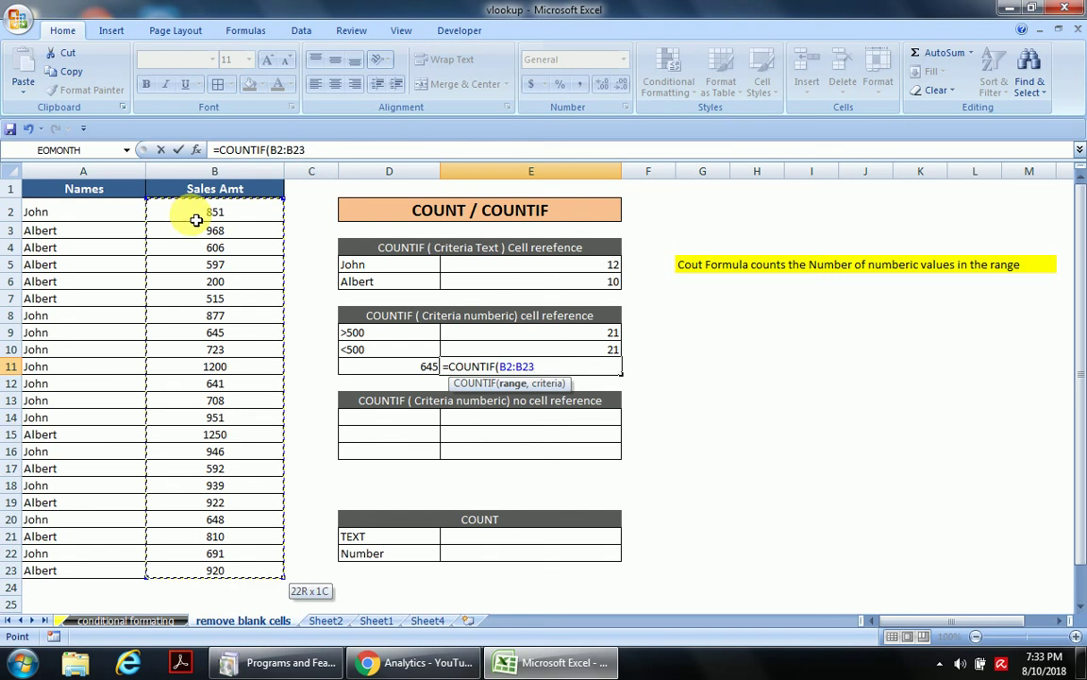
key("F4")
type(",")
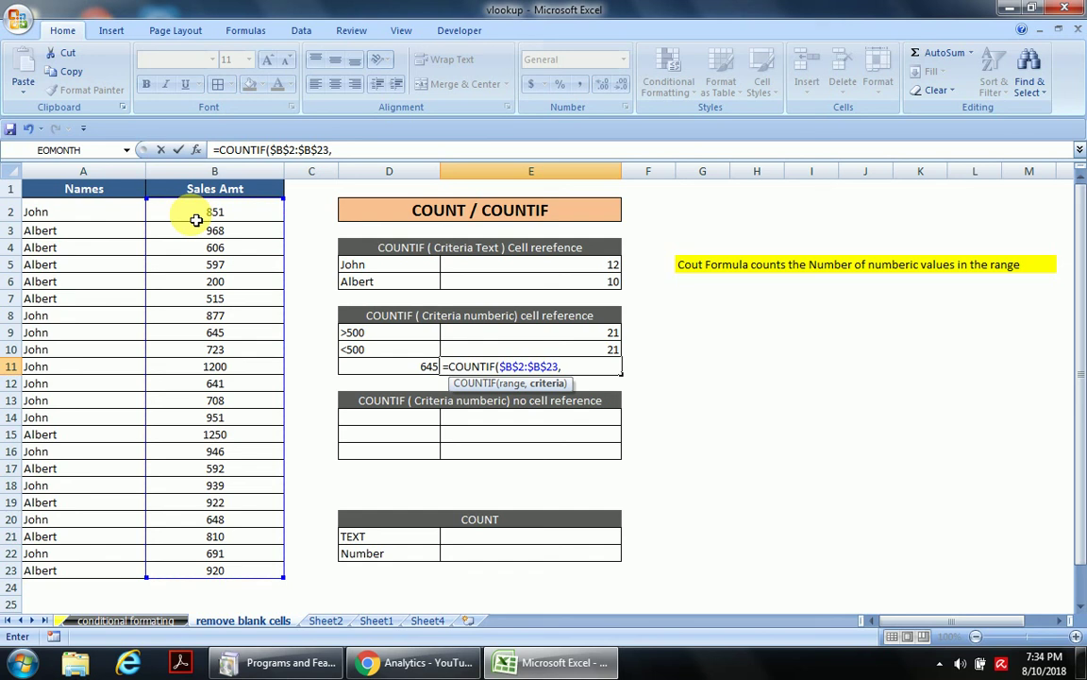
type("645")
key("Return")
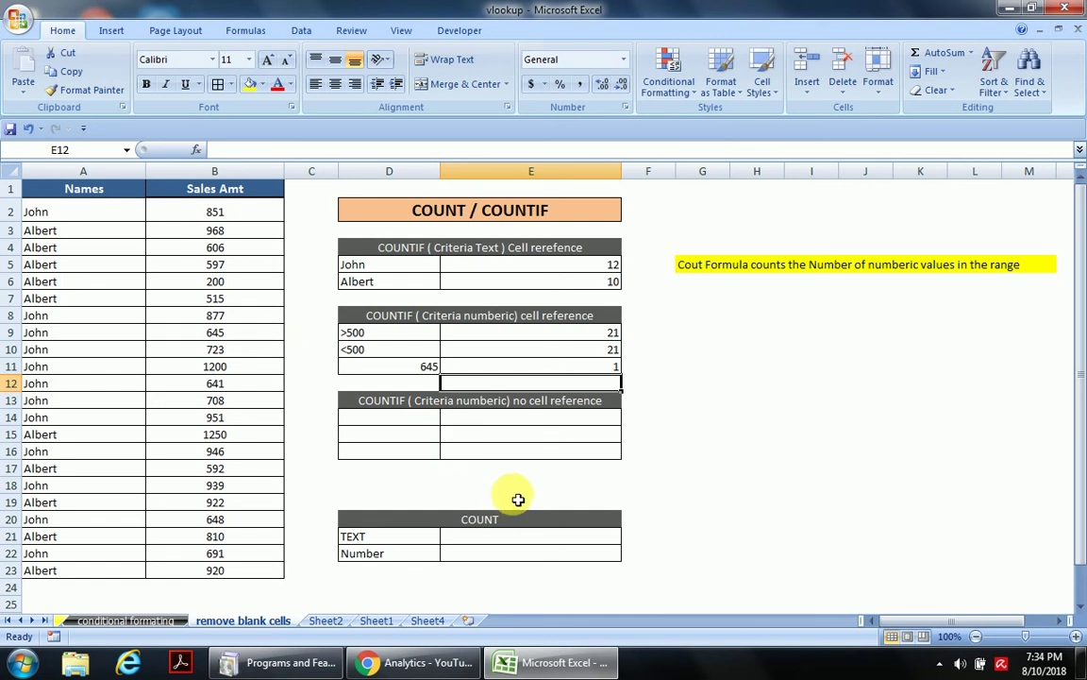
left_click(522, 539)
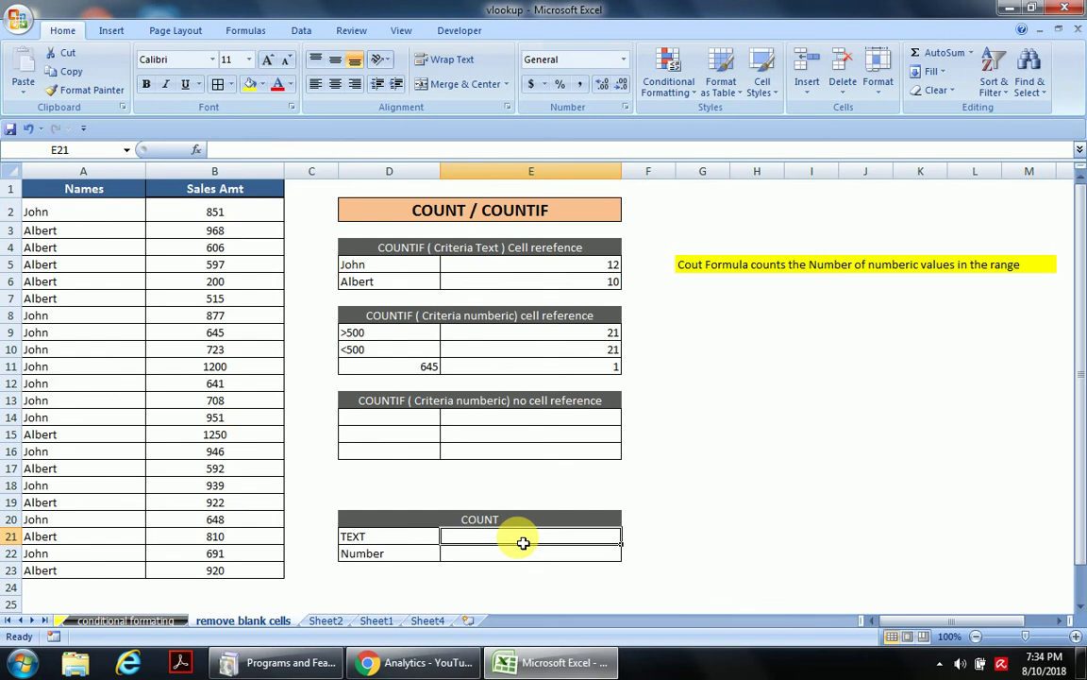
type("=cou")
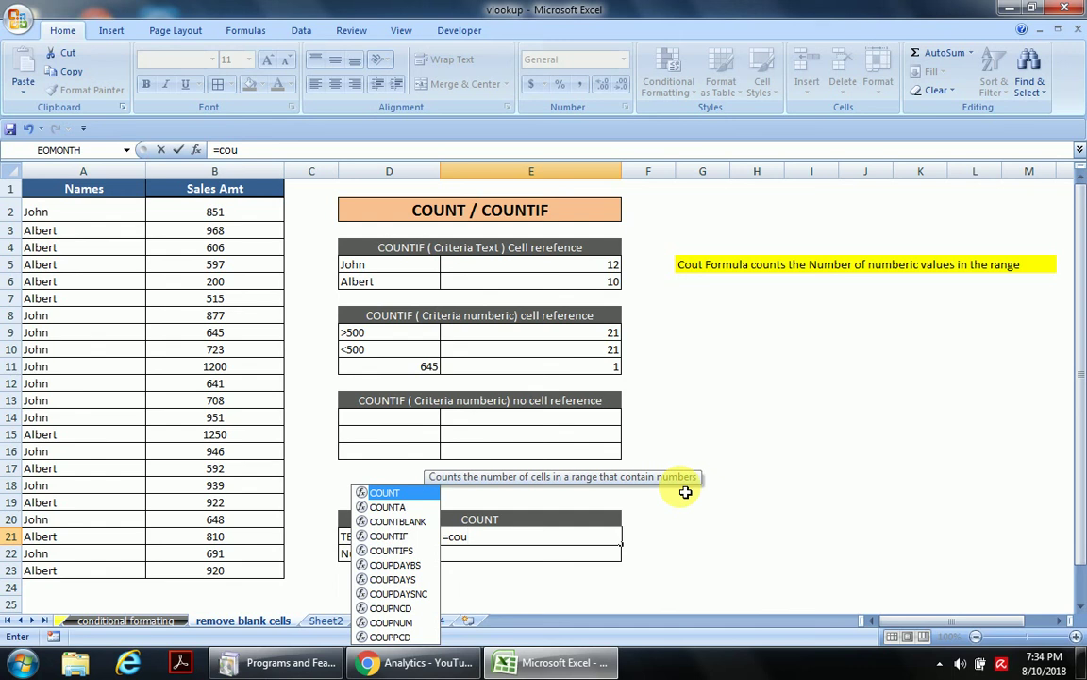
key("Escape")
key("Escape")
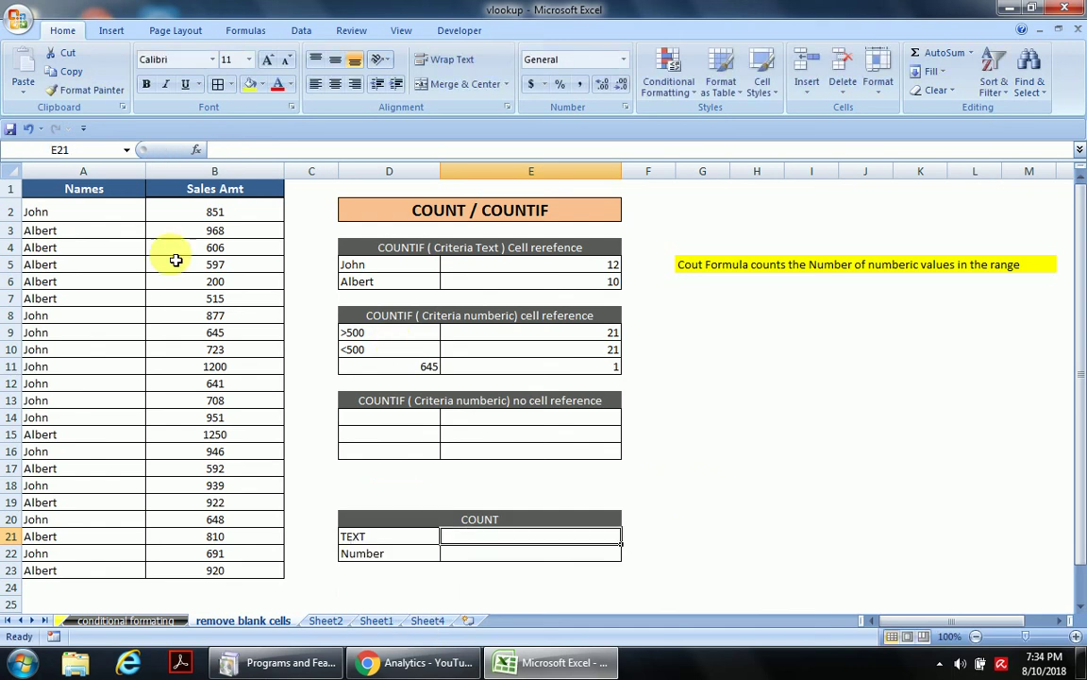
- Enter a COUNT formula in E21, beside TEXT, over the Names range A2:A23
left_click(115, 221)
key("ctrl+shift+Down")
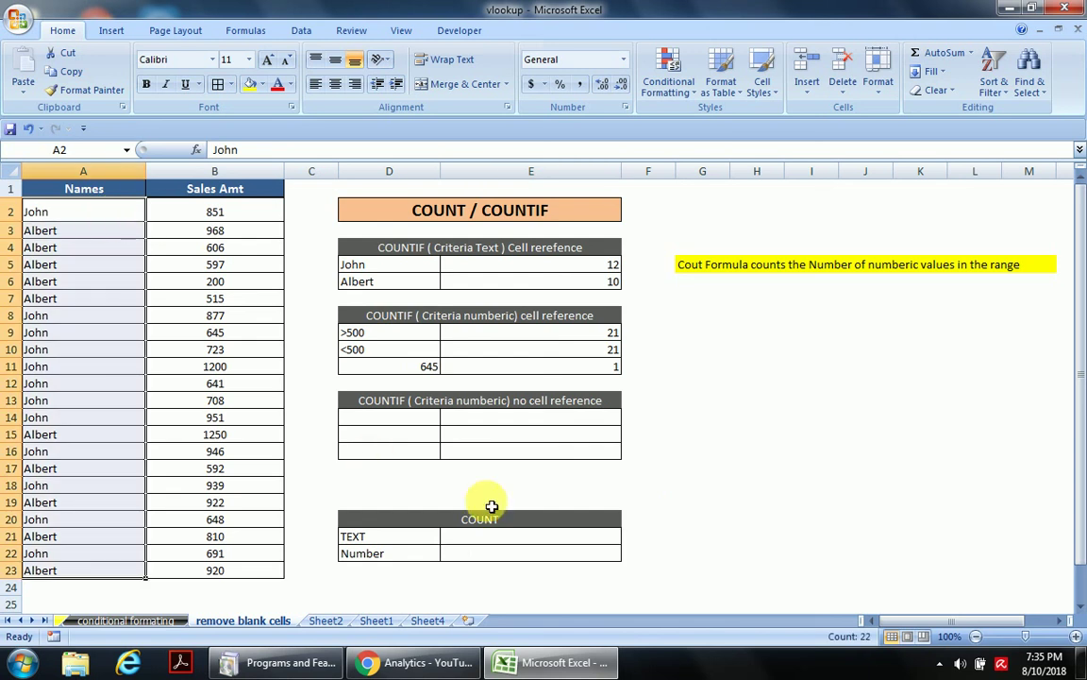
left_click(503, 540)
type("=cou")
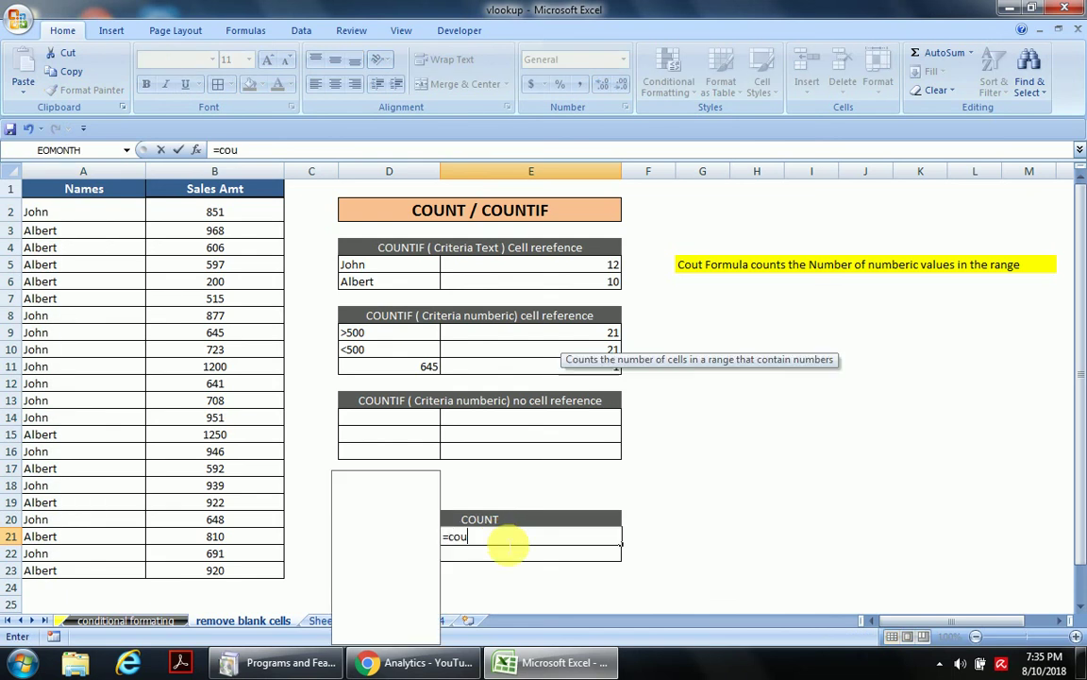
key("Tab")
left_click(87, 217)
key("ctrl+shift+Down")
key("Return")
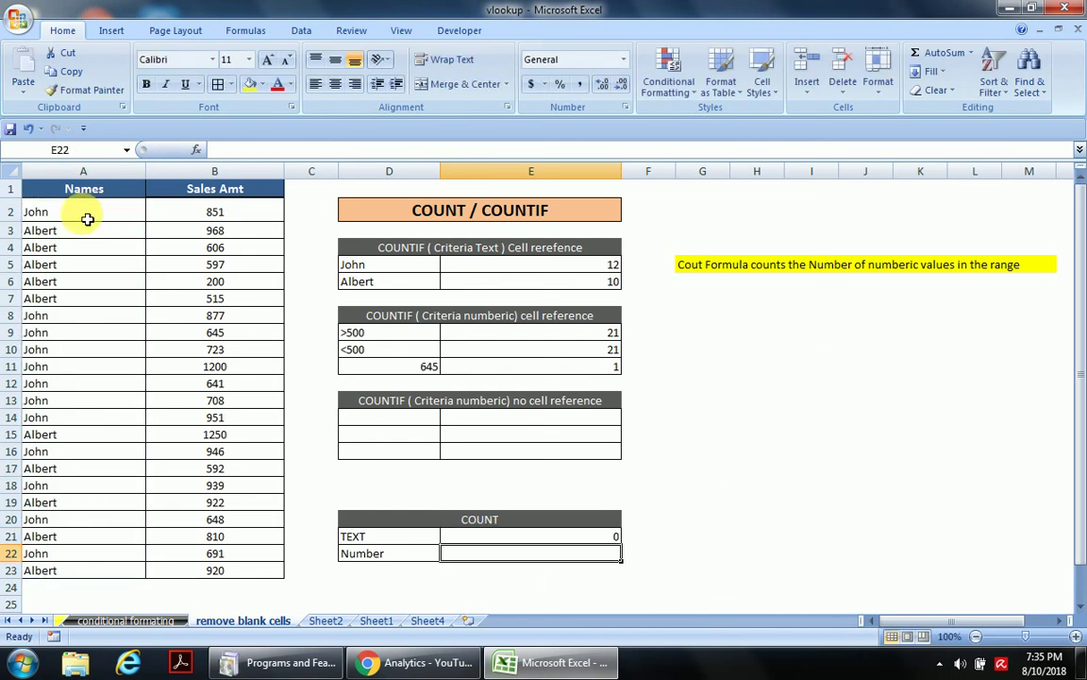
- Enter a COUNT formula in E22, beside Number, over the Sales Amt range B2:B23
type("=coun")
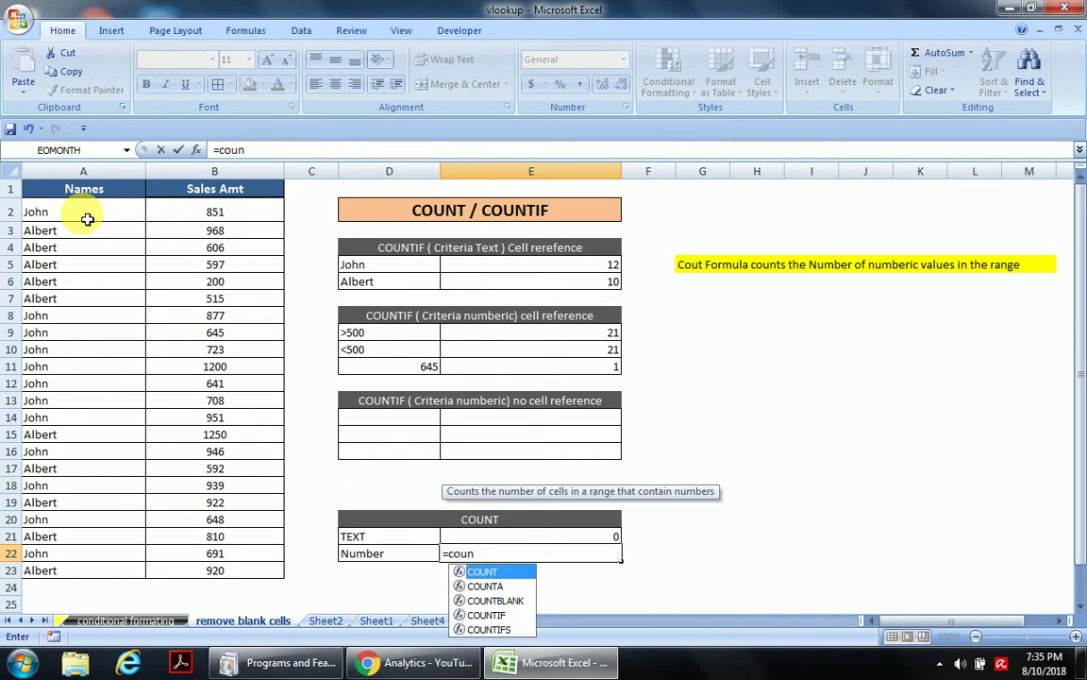
key("Tab")
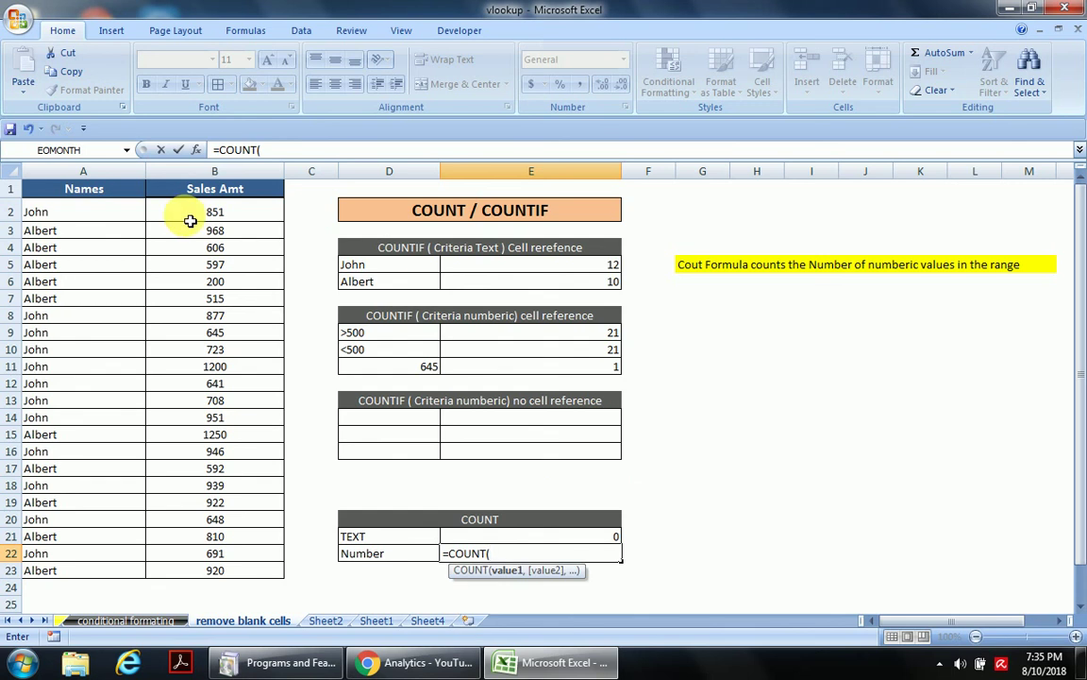
left_click_drag(215, 206, 215, 572)
key("Return")
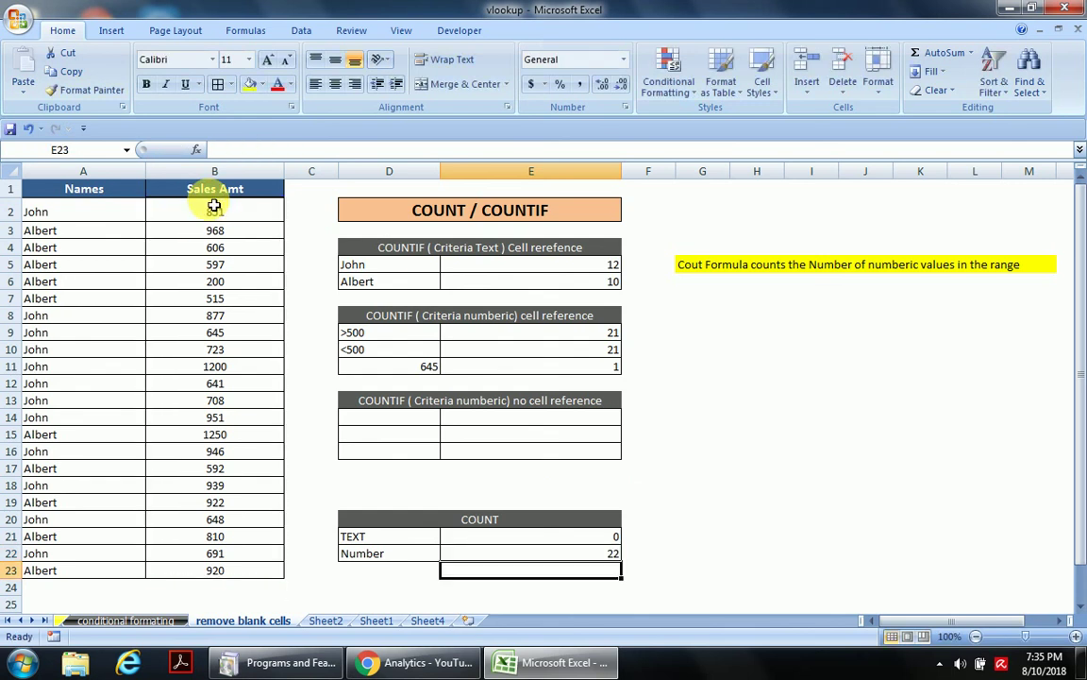
left_click(475, 560)
left_click(527, 539)
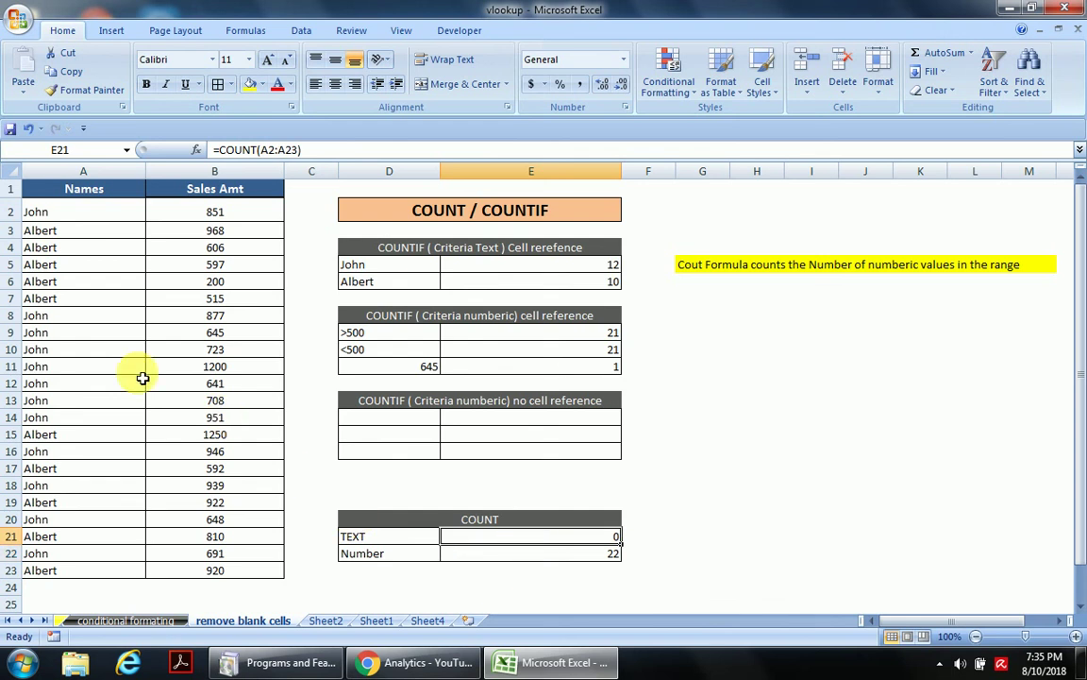
- Replace the names in A9:A12 with the number 777 in all four cells at once
left_click(64, 334)
key("shift+Down")
key("shift+Down")
key("shift+Down")
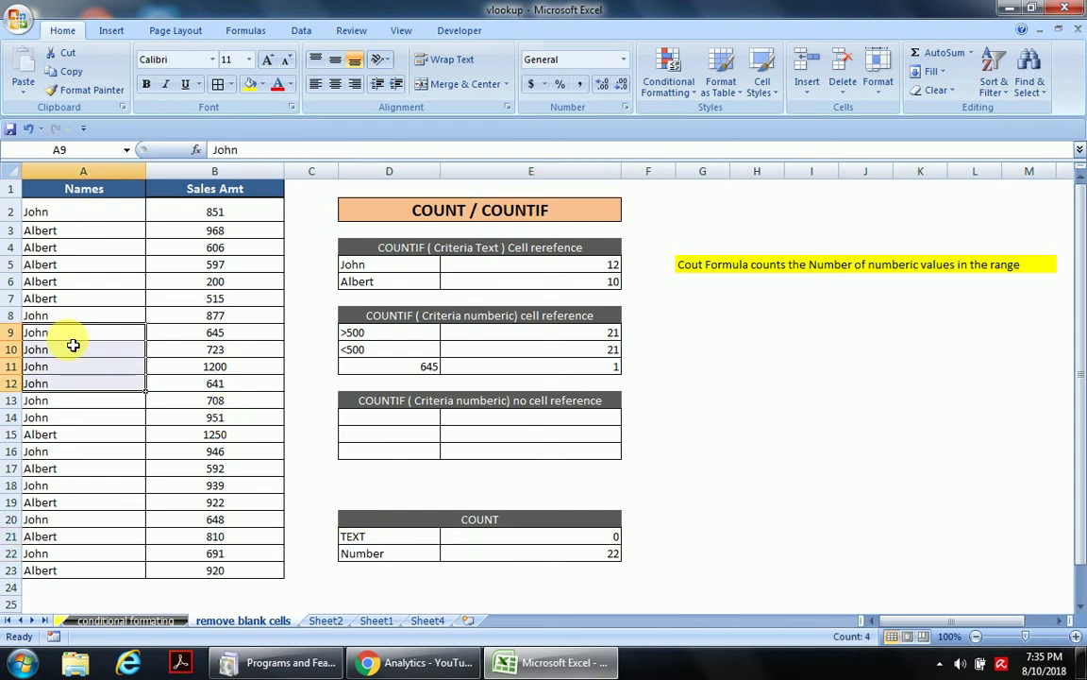
type("777")
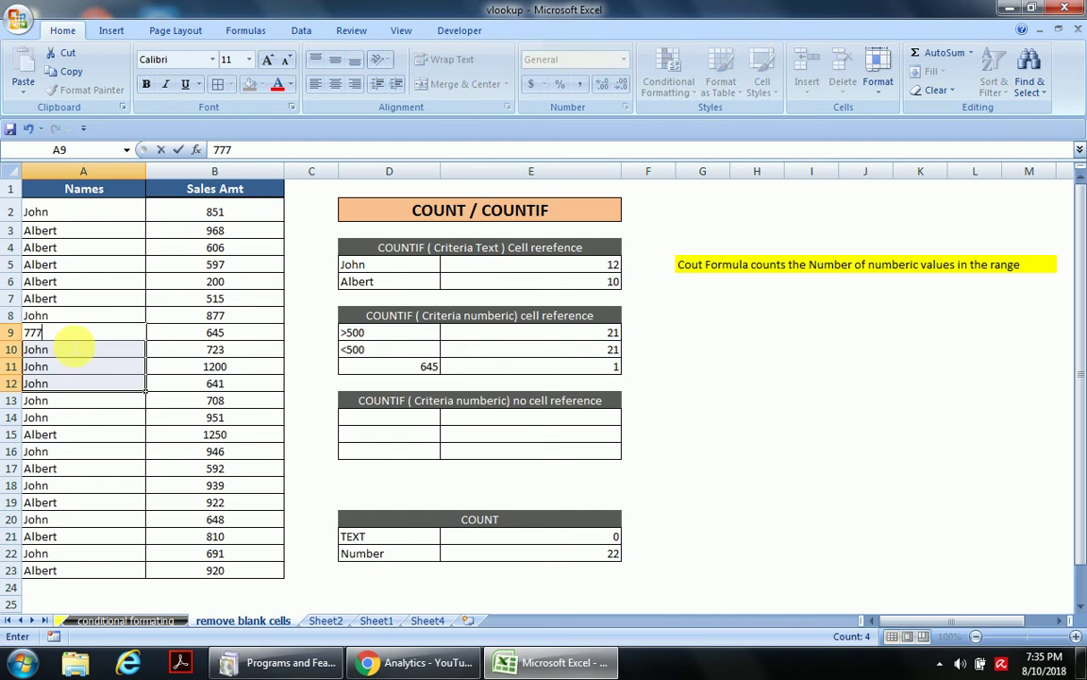
key("ctrl+Return")
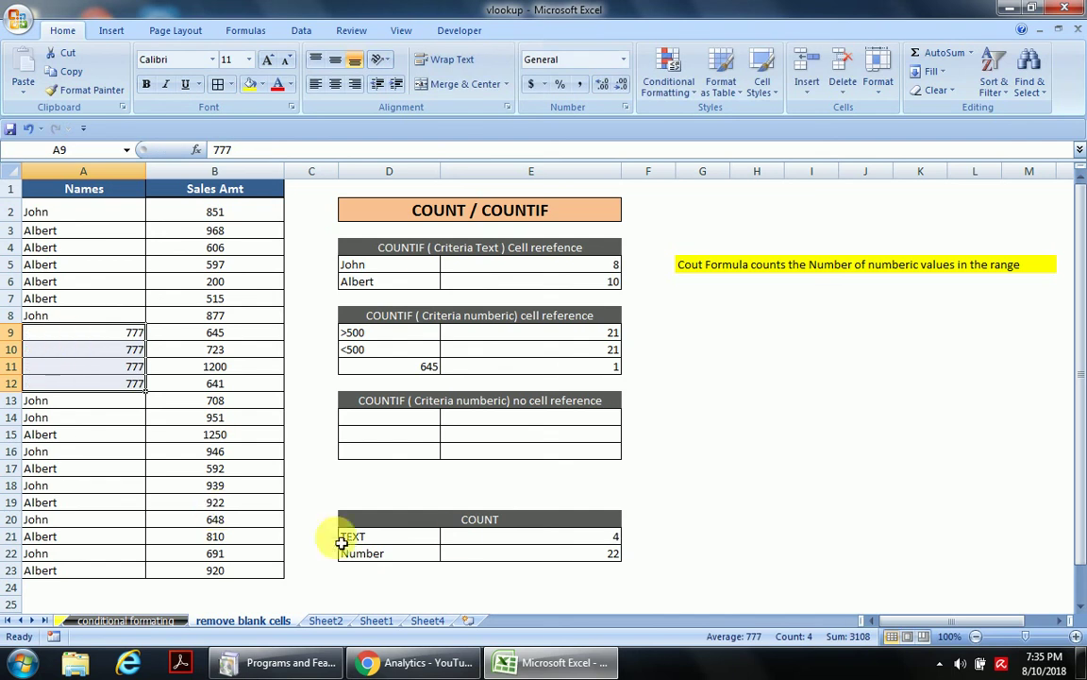
- Examine the COUNT formulas in E21 and E22 and the ranges they refer to, leaving them unedited
left_click(462, 540)
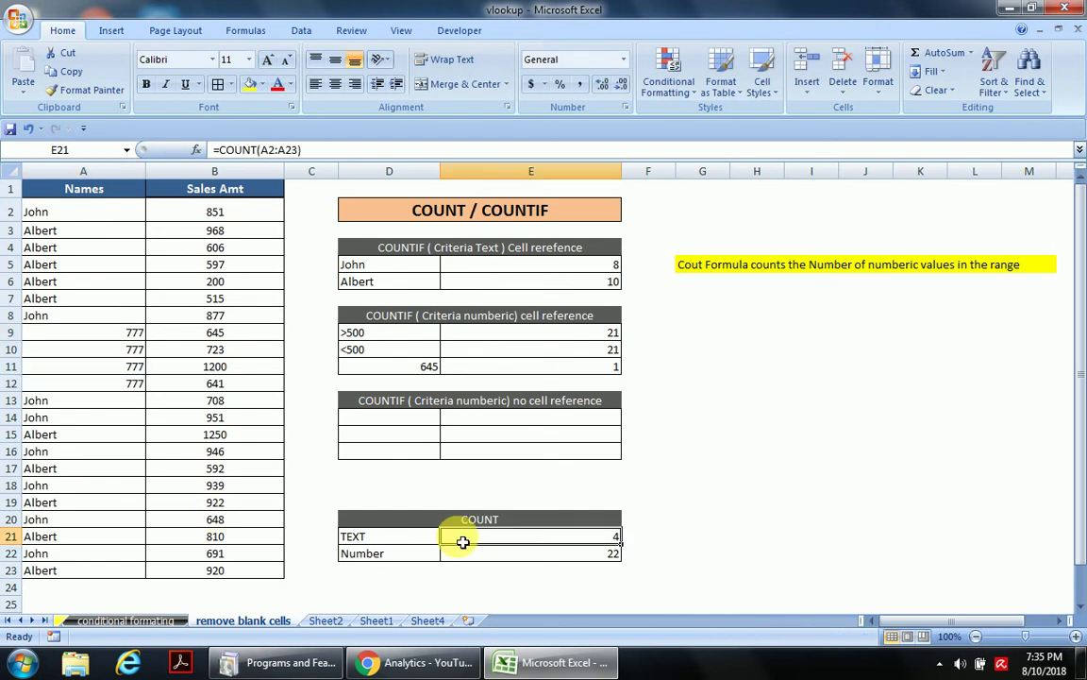
double_click(462, 540)
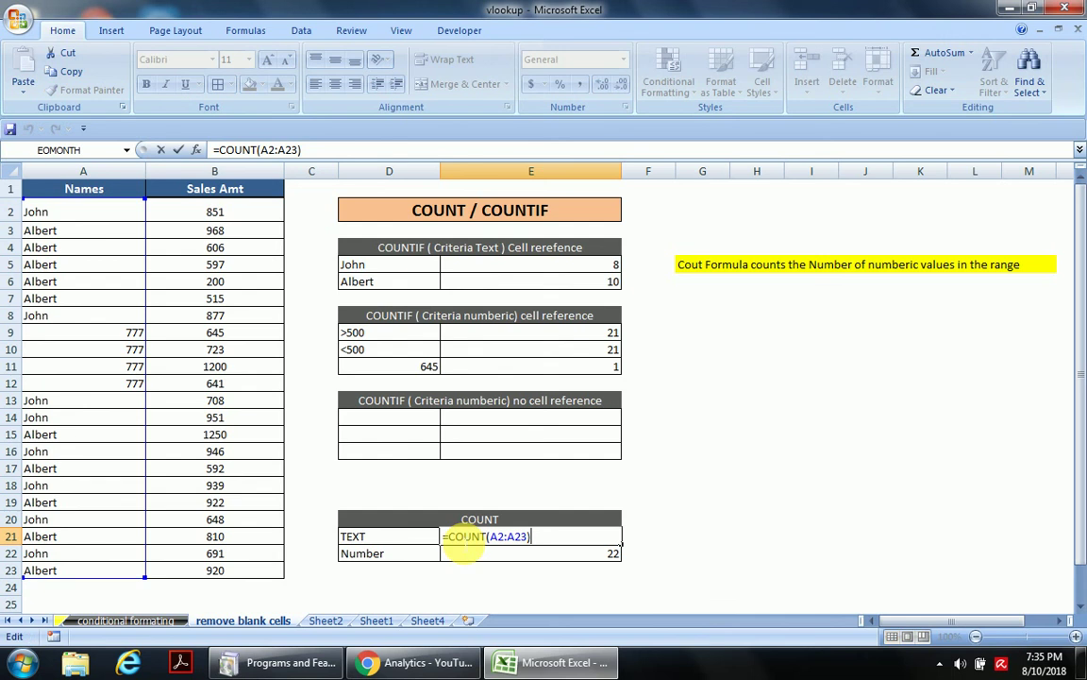
key("Escape")
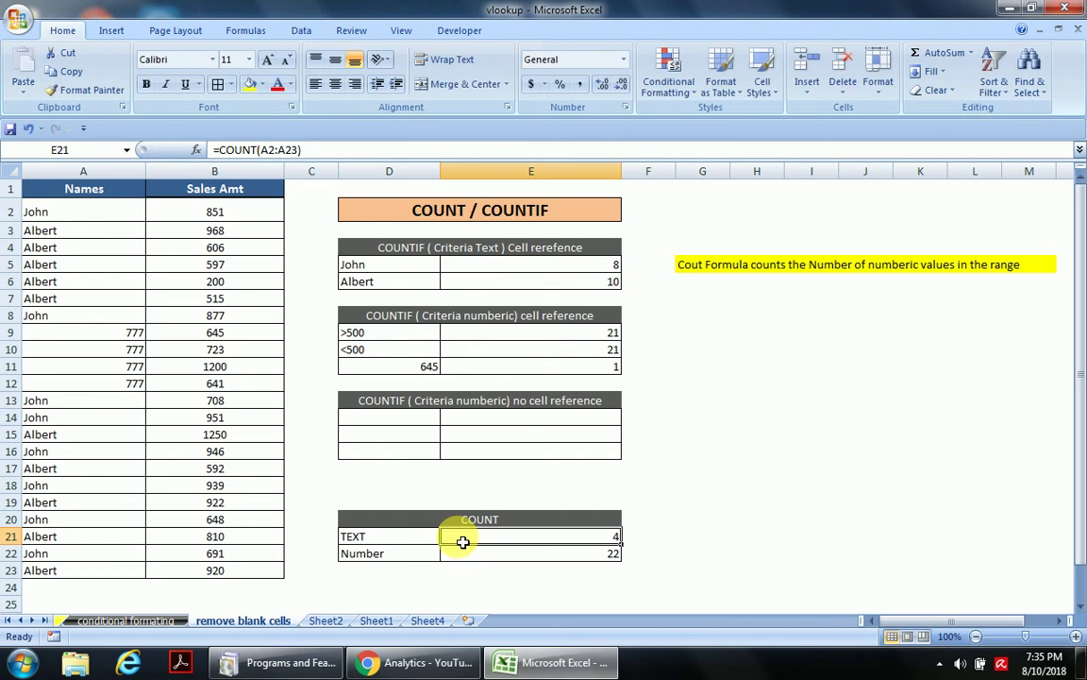
key("Down")
key("F2")
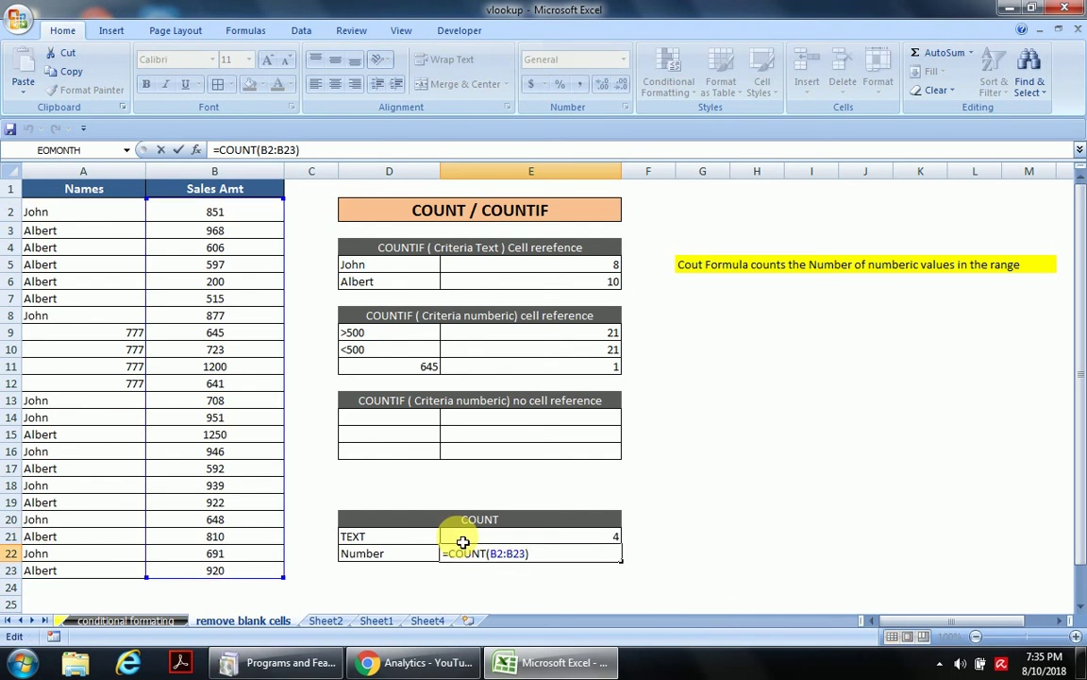
key("Escape")
key("Up")
key("Down")
key("F2")
key("Escape")
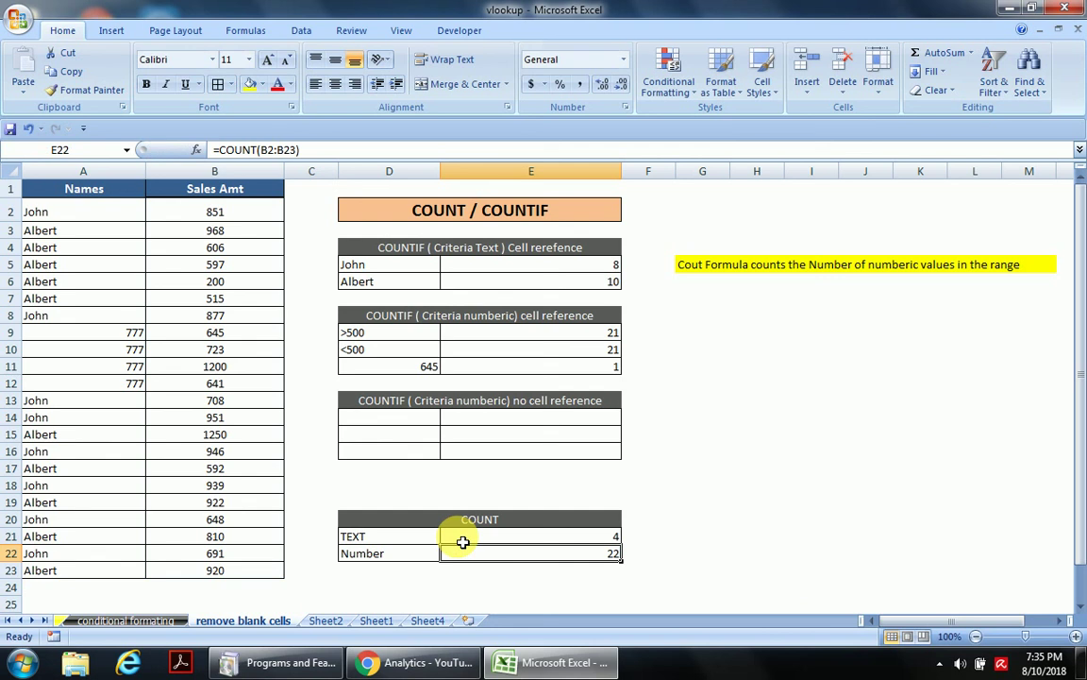
key("Up")
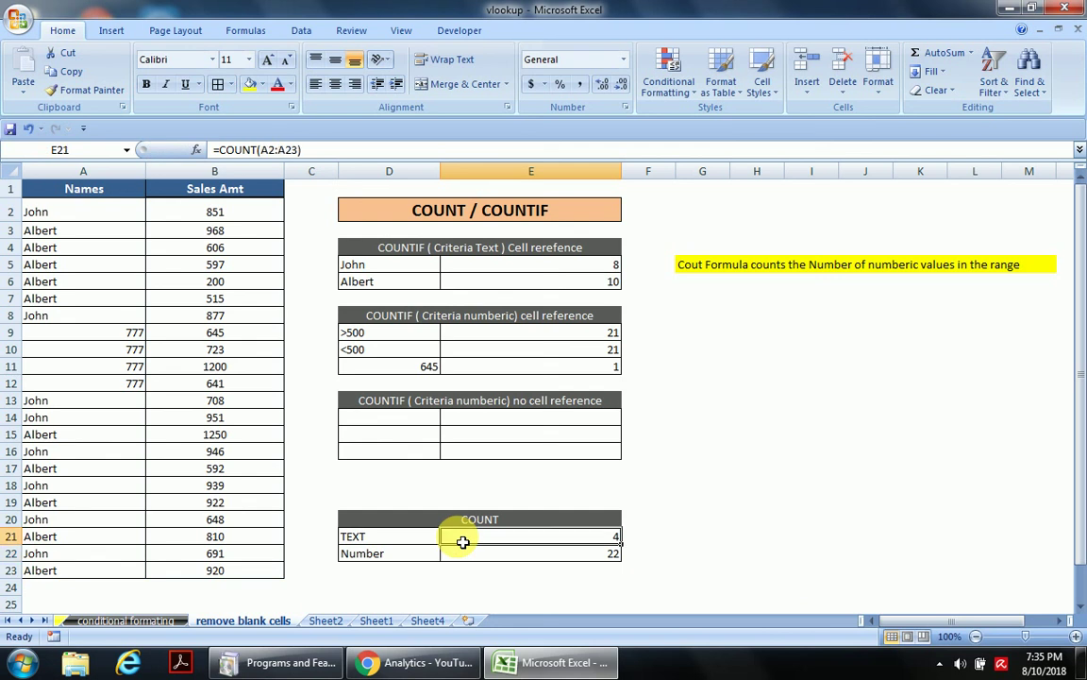
- Restore the names in A9:A12 by filling the name from A8 down, and check the TEXT count in E21
key("Up")
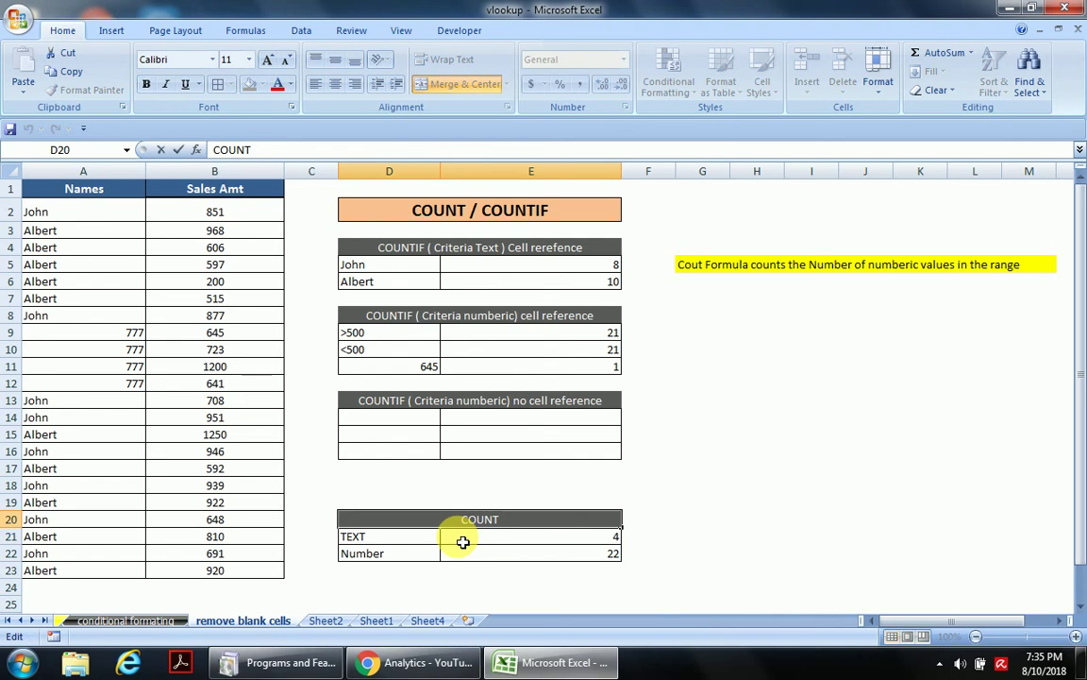
key("Left")
key("Left")
key("Up")
key("Up")
key("Up")
key("Up")
key("Up")
key("Up")
key("Up")
key("Up")
key("Up")
key("Up")
key("Up")
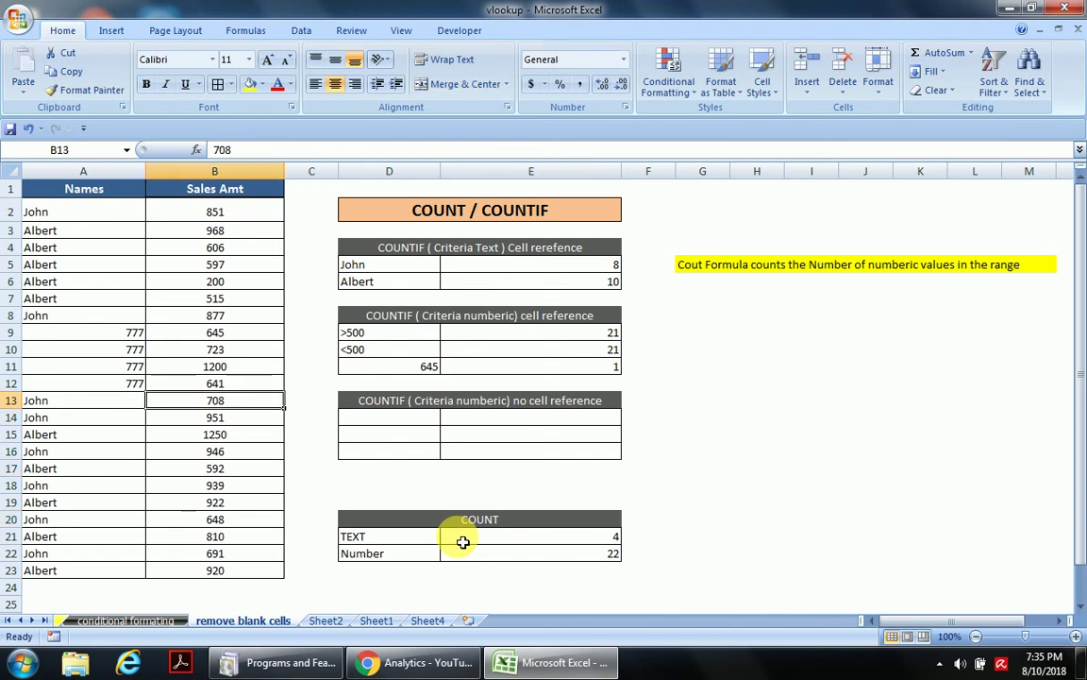
key("Left")
key("Down")
key("Up")
key("Up")
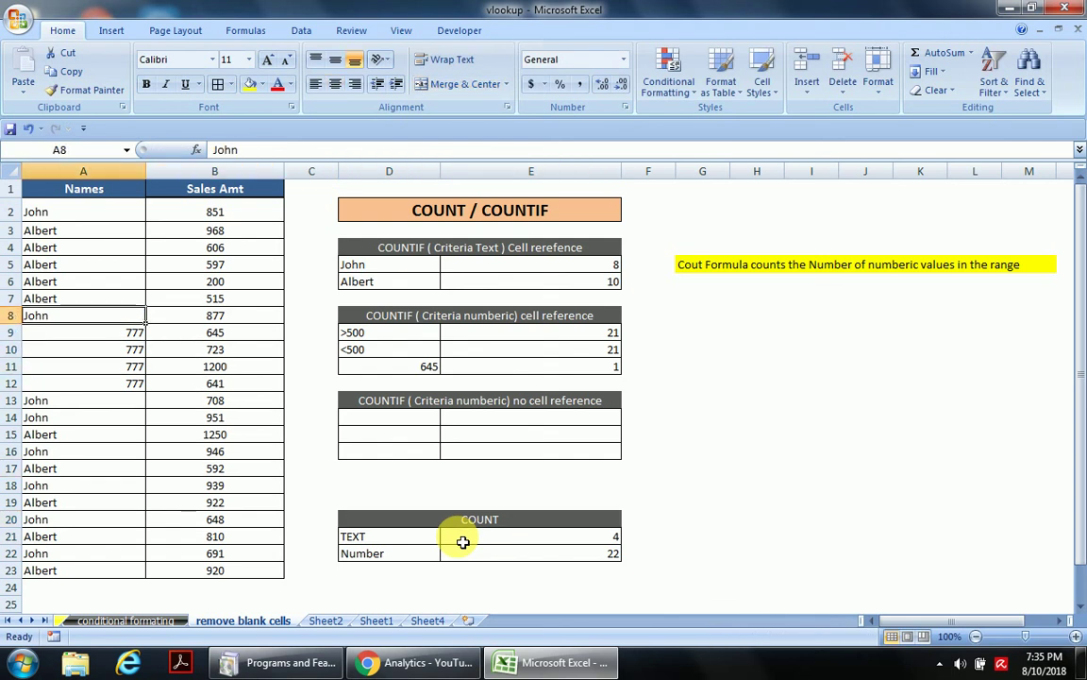
key("shift+Down")
key("shift+Down")
key("shift+Down")
key("shift+Down")
key("ctrl+d")
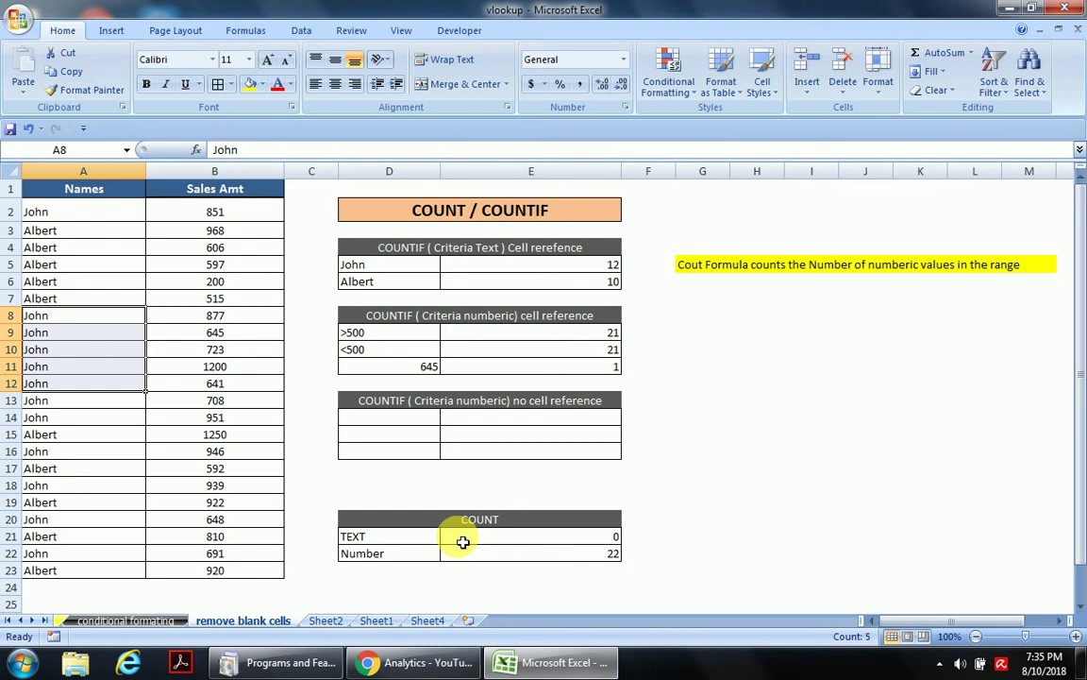
left_click(507, 539)
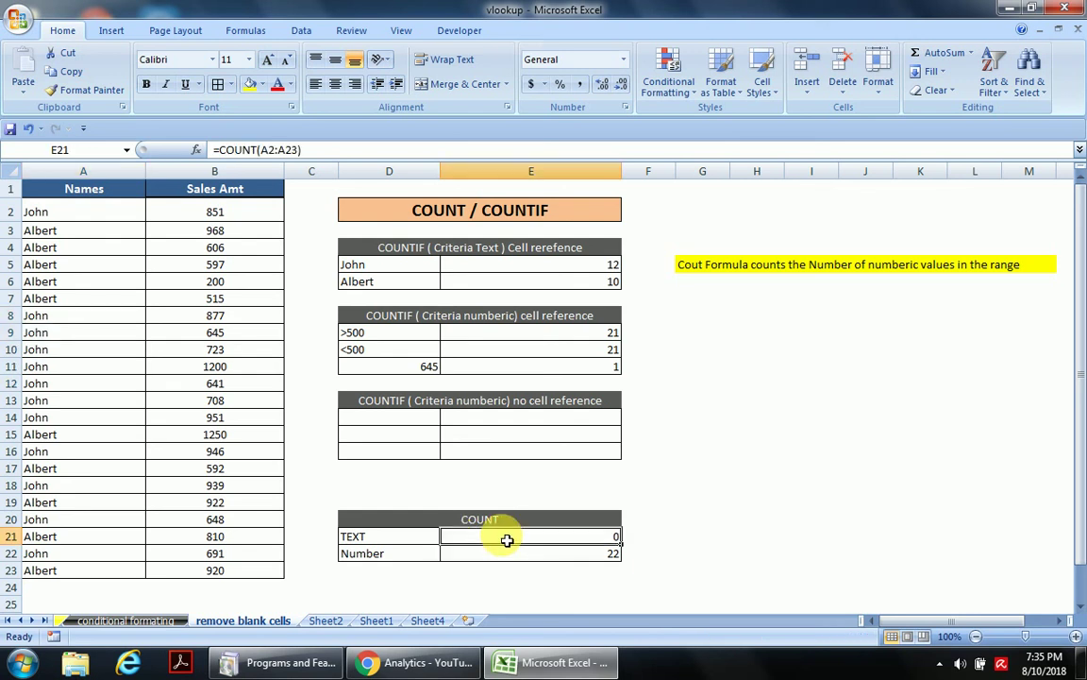